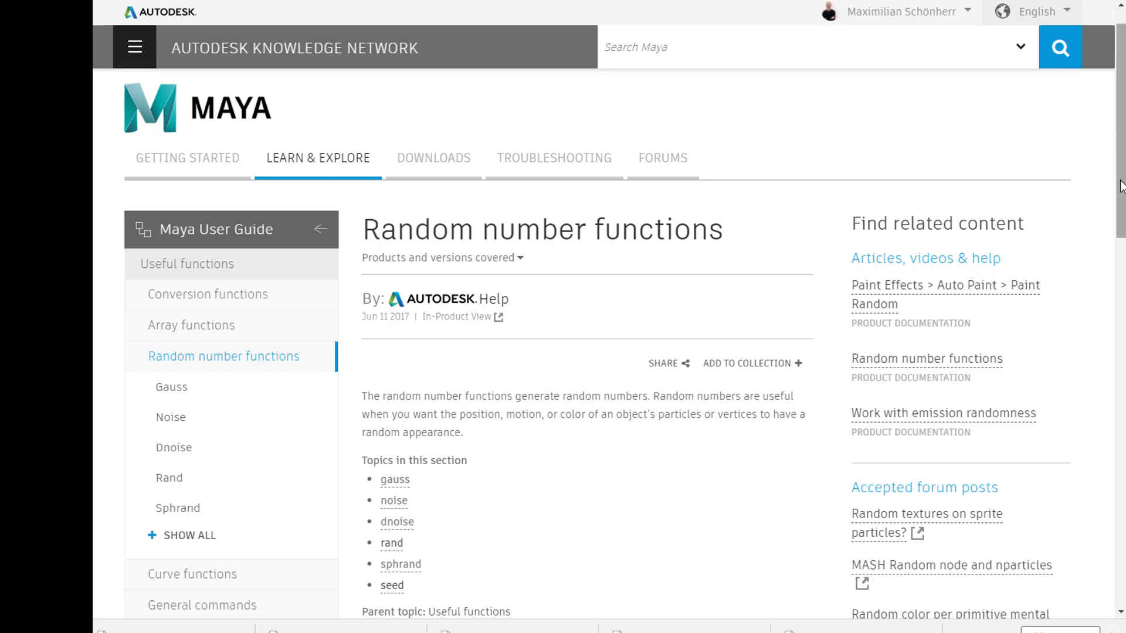
# - Scroll down the Random number functions help page, then return to the empty Maya scene
pyautogui.moveTo(1121, 186); pyautogui.dragTo(1121, 281)
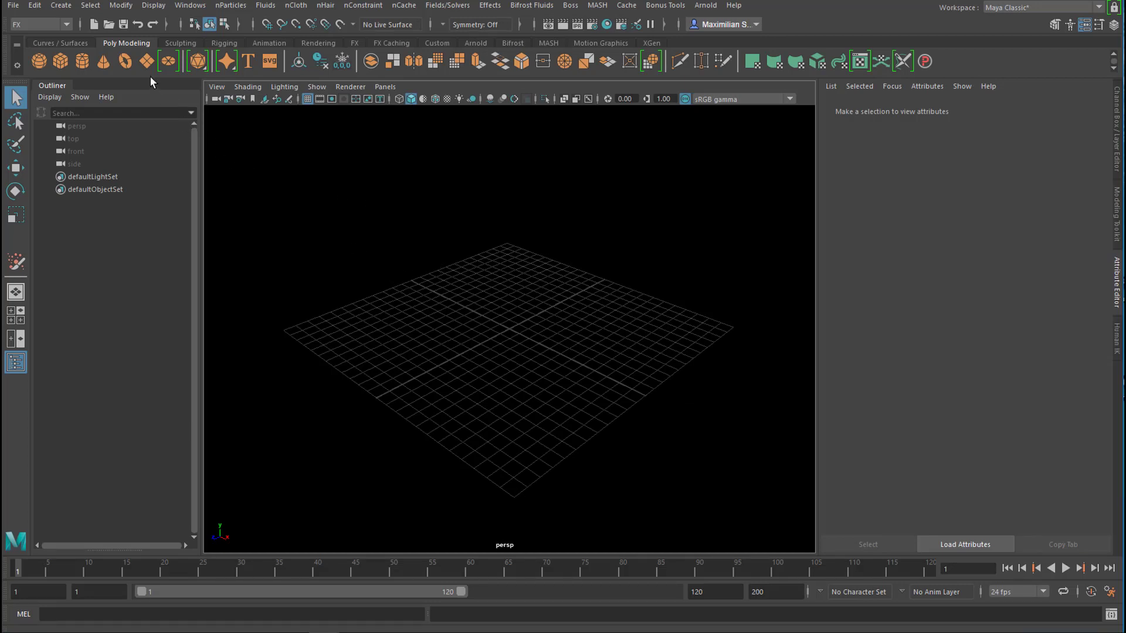
# - Create a torus and set its Radius to the expression =rand(1,20), which evaluates to 17.377
pyautogui.click(125, 63)
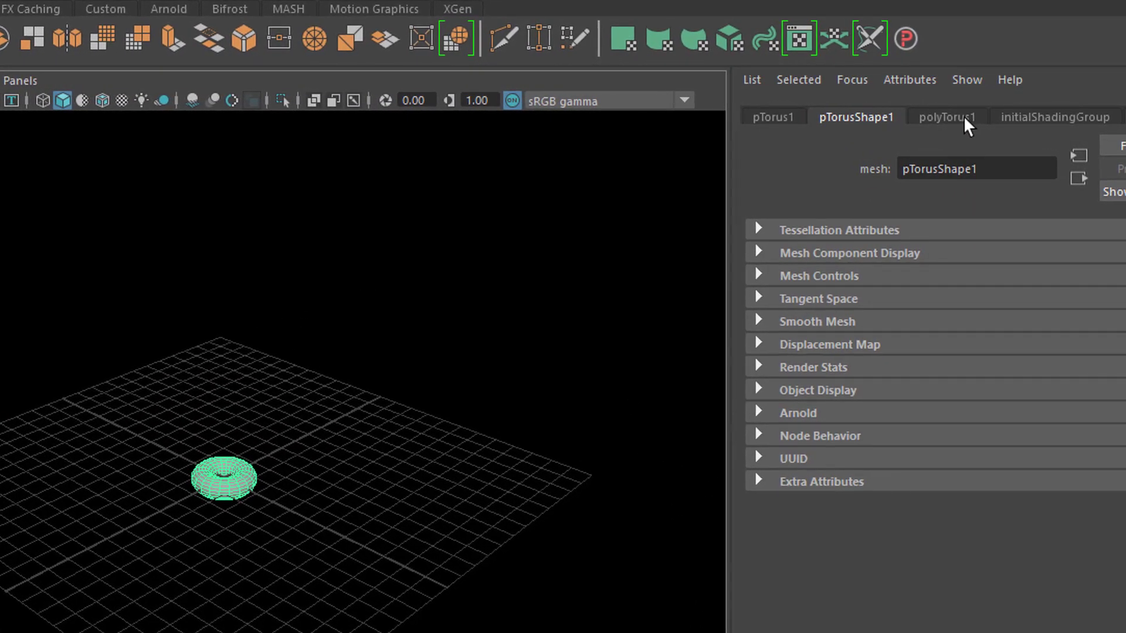
pyautogui.click(960, 116)
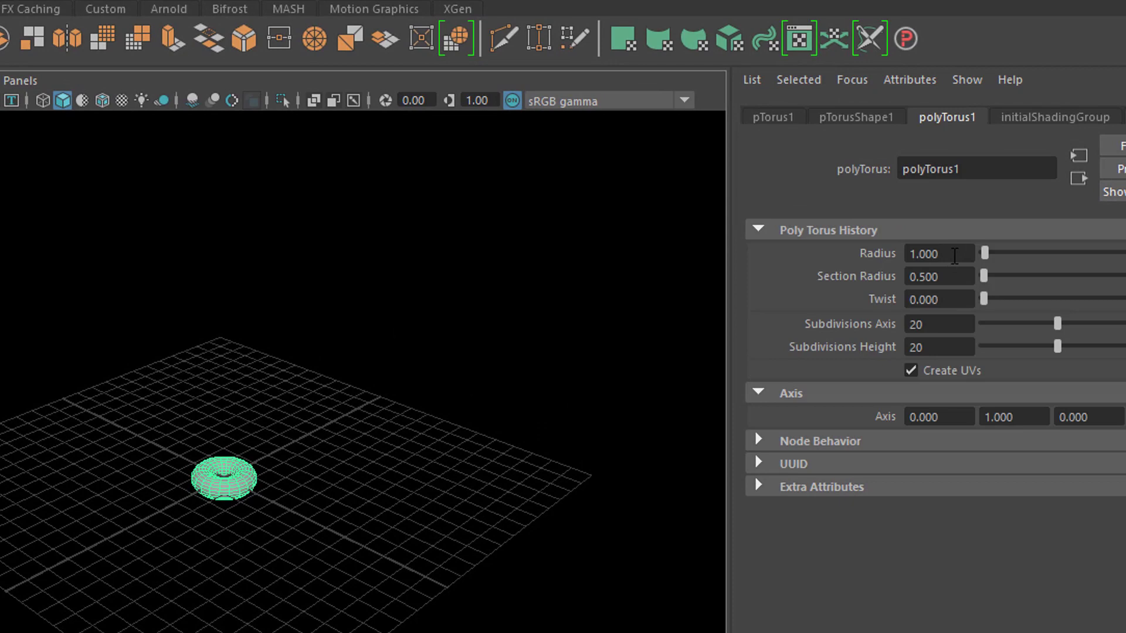
pyautogui.click(954, 256)
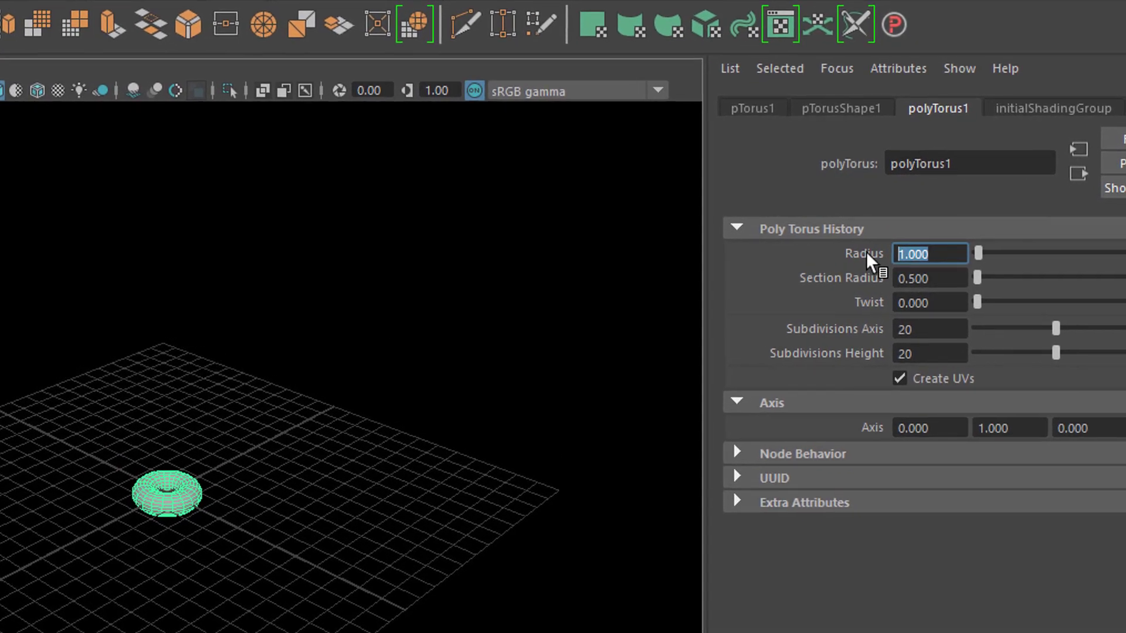
pyautogui.write('=')
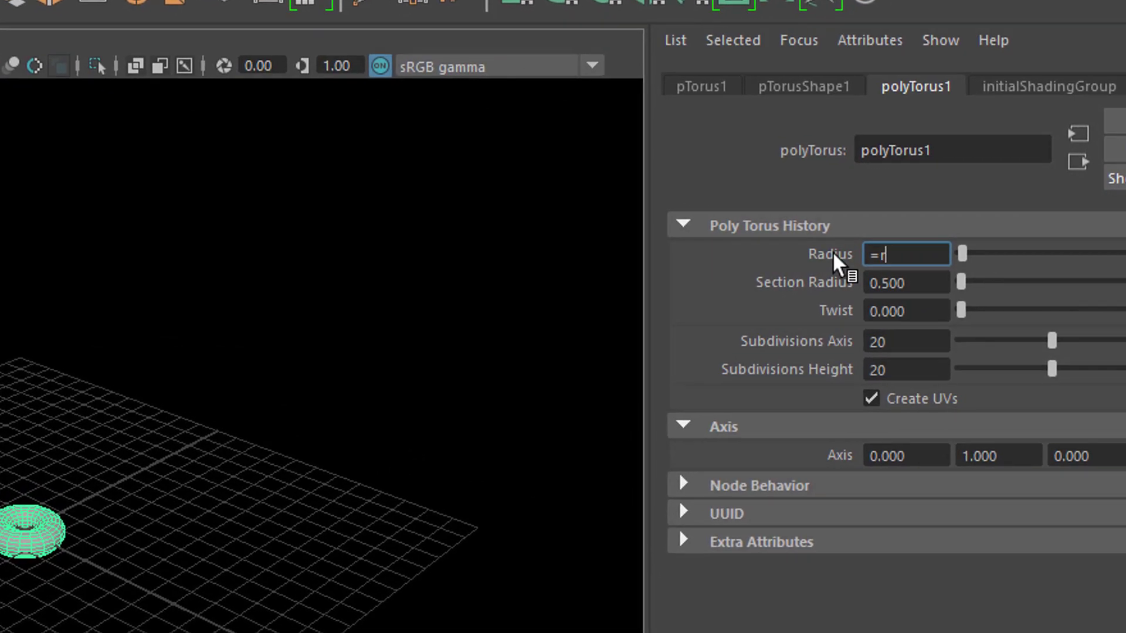
pyautogui.write('rand')
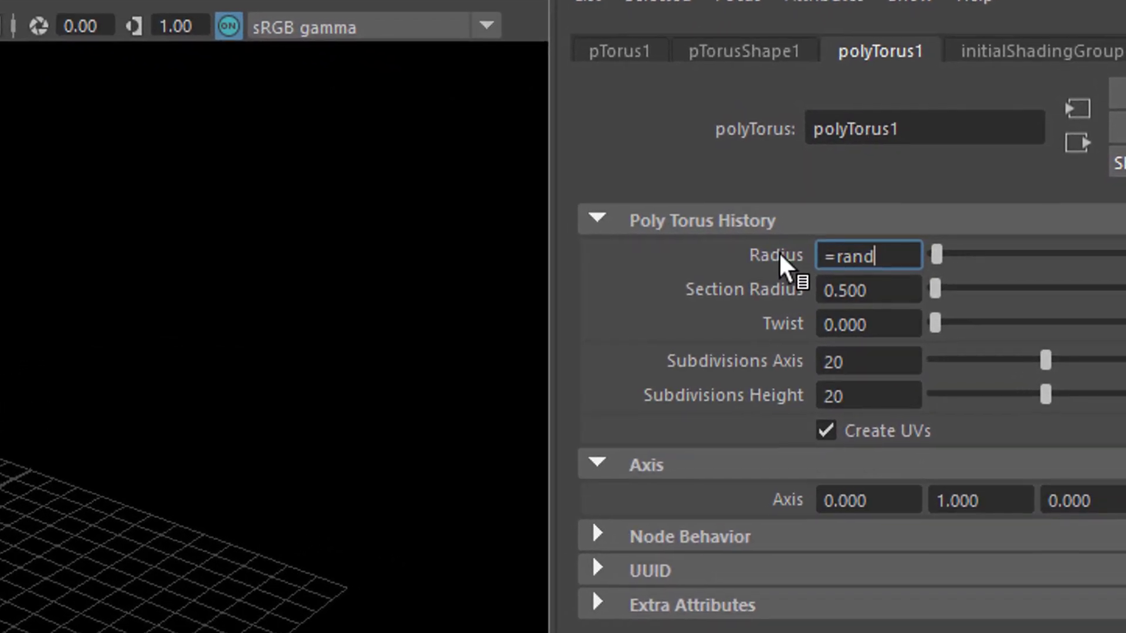
pyautogui.write('(')
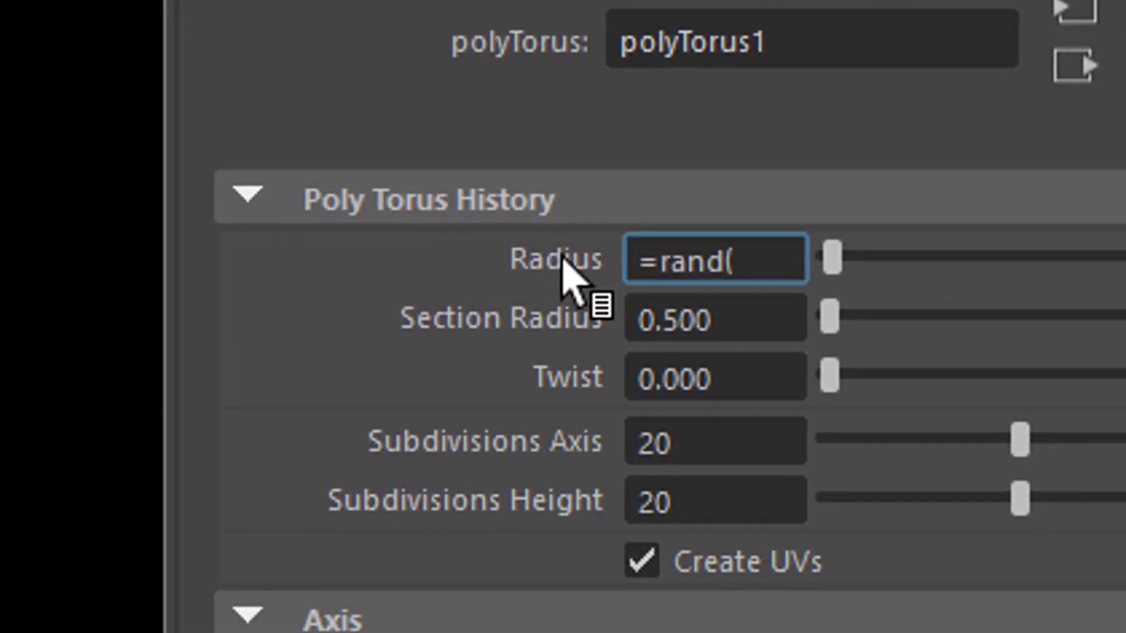
pyautogui.write('1,20')
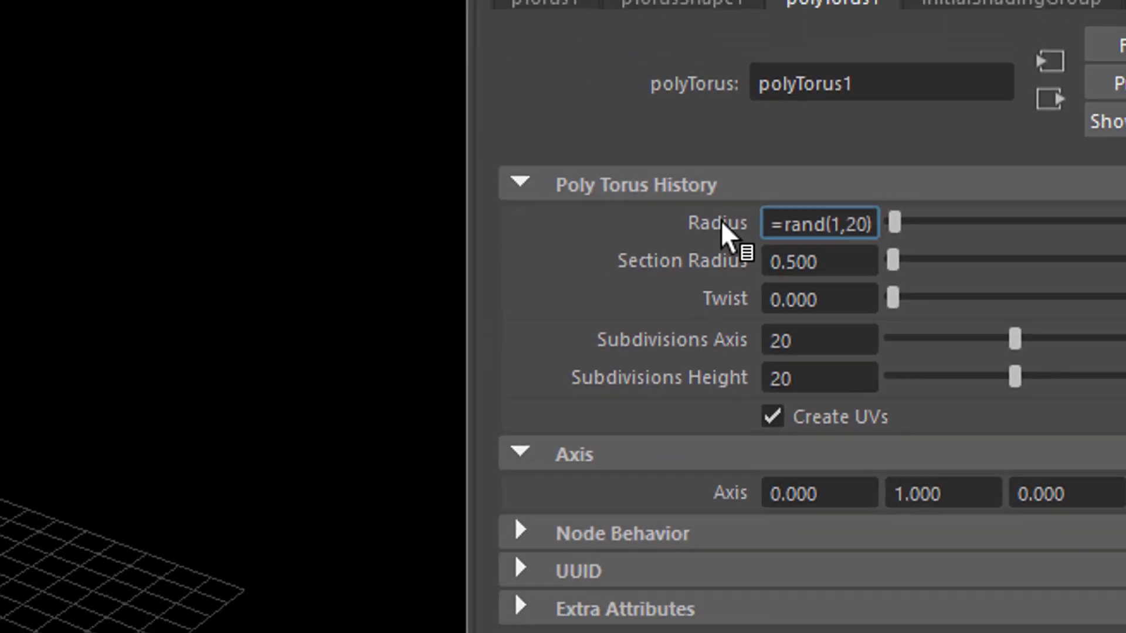
pyautogui.press('Return')
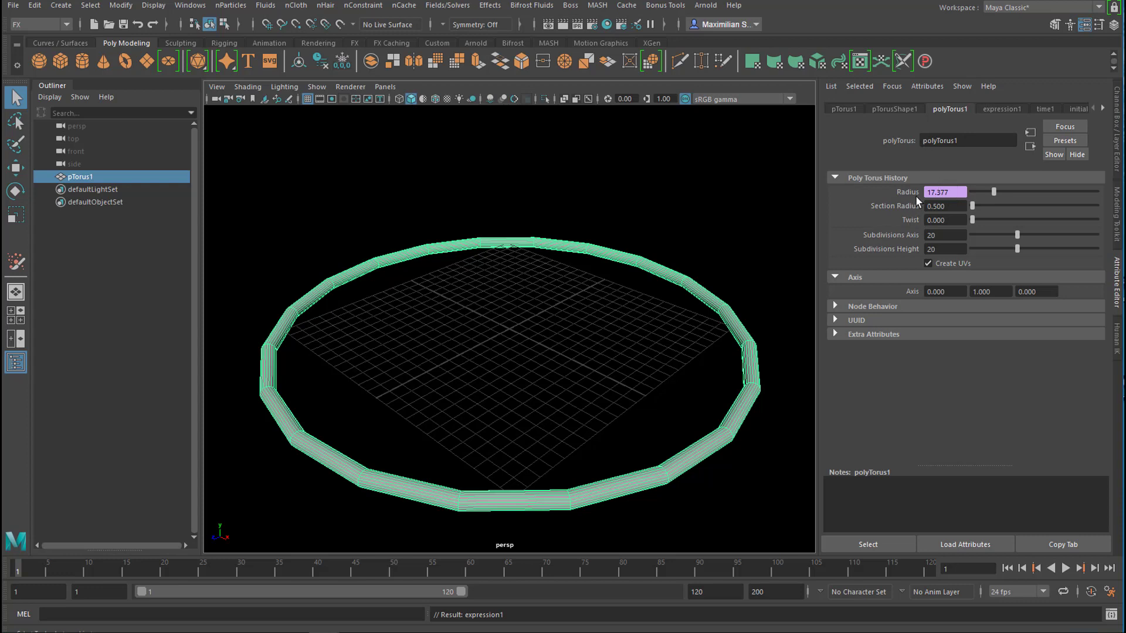
# - Open the Radius expression in the Expression Editor and re-evaluate it repeatedly for new random radii
pyautogui.rightClick(942, 192)
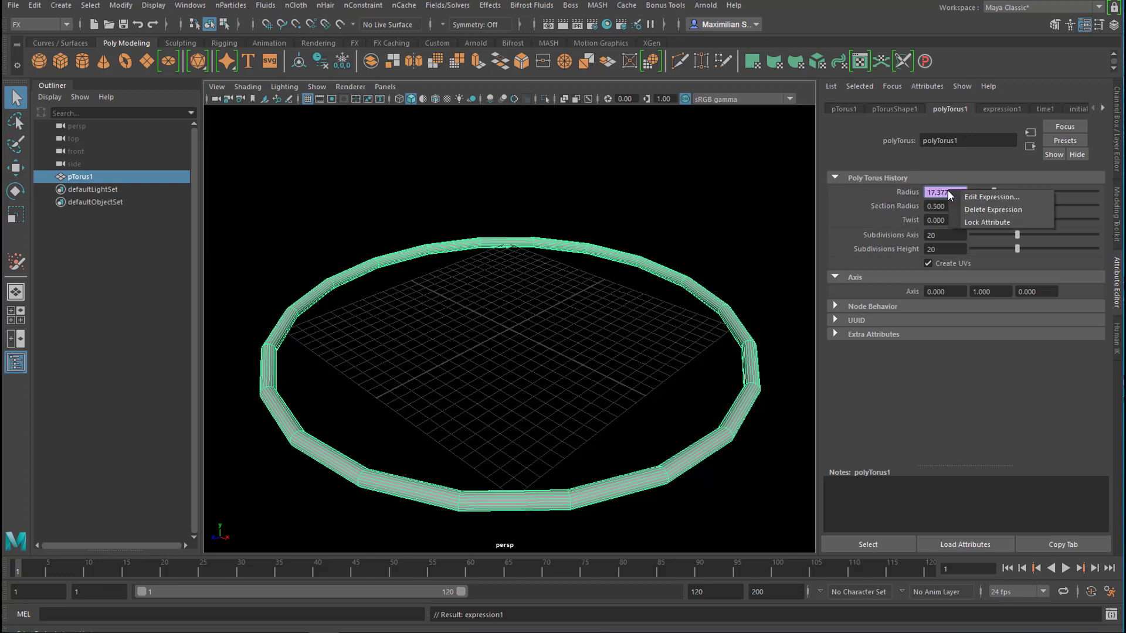
pyautogui.click(986, 197)
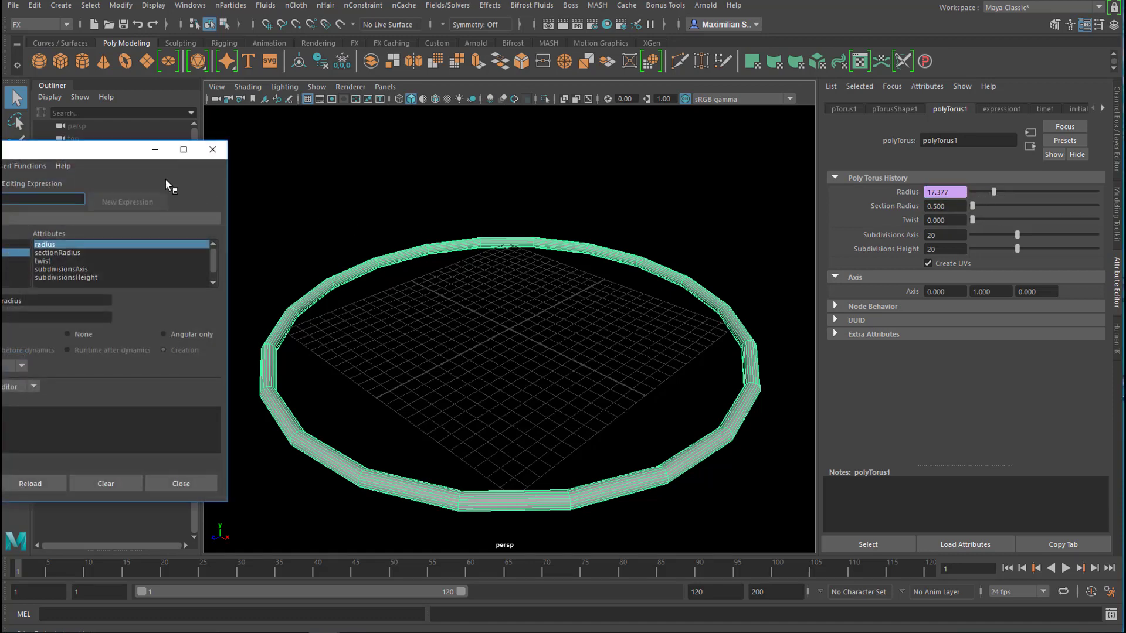
pyautogui.moveTo(113, 160); pyautogui.dragTo(992, 112)
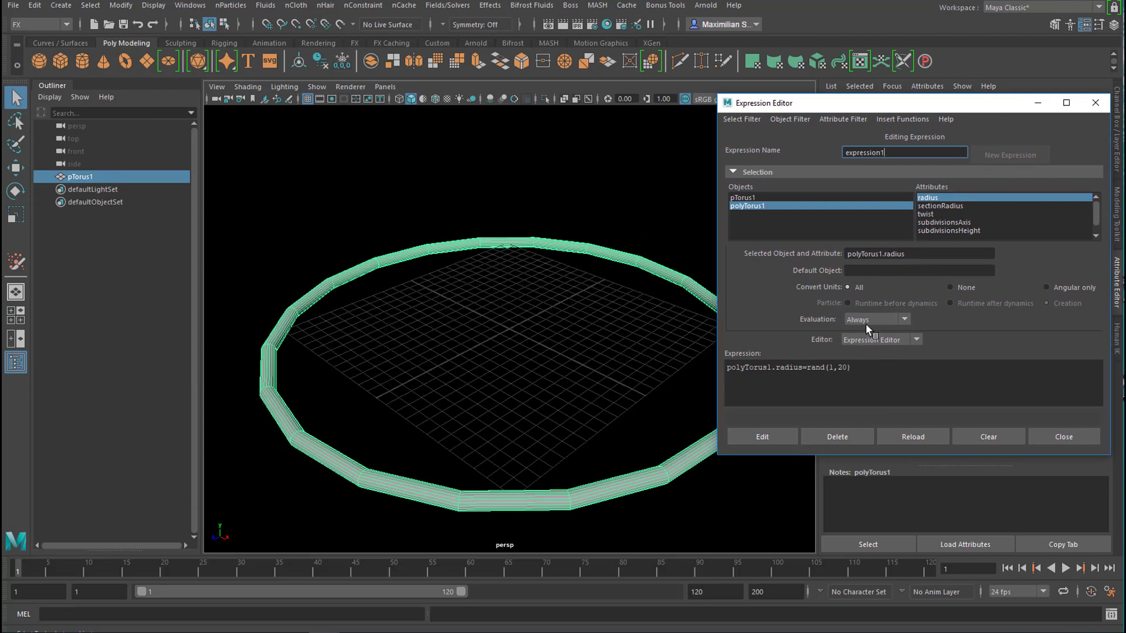
pyautogui.click(779, 435)
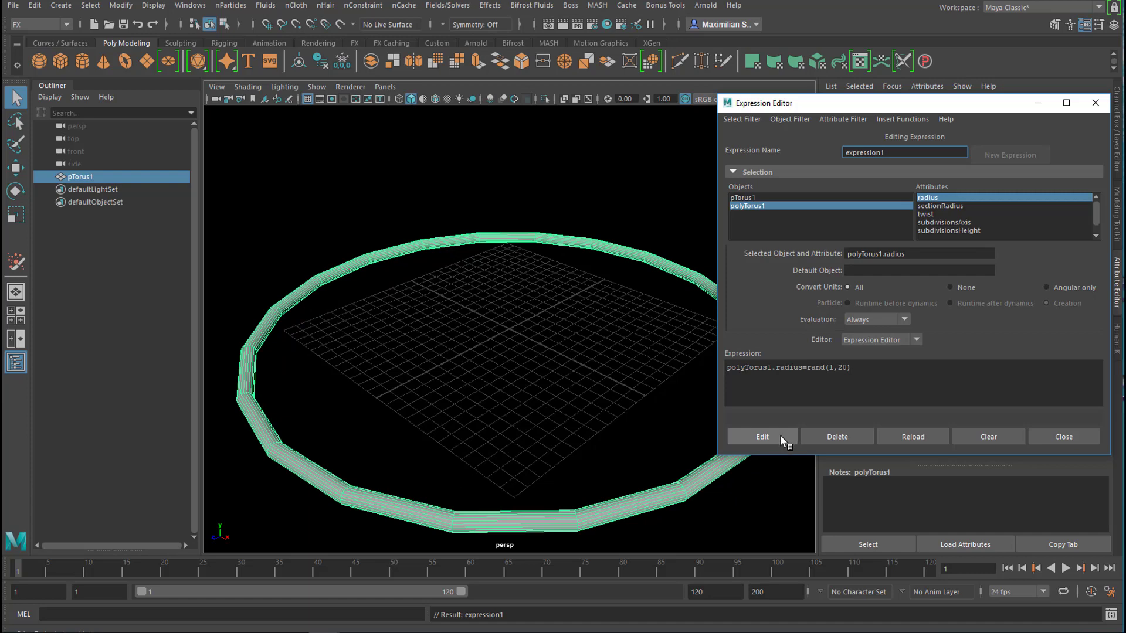
pyautogui.click(780, 435)
pyautogui.click(779, 436)
pyautogui.click(779, 438)
pyautogui.click(778, 437)
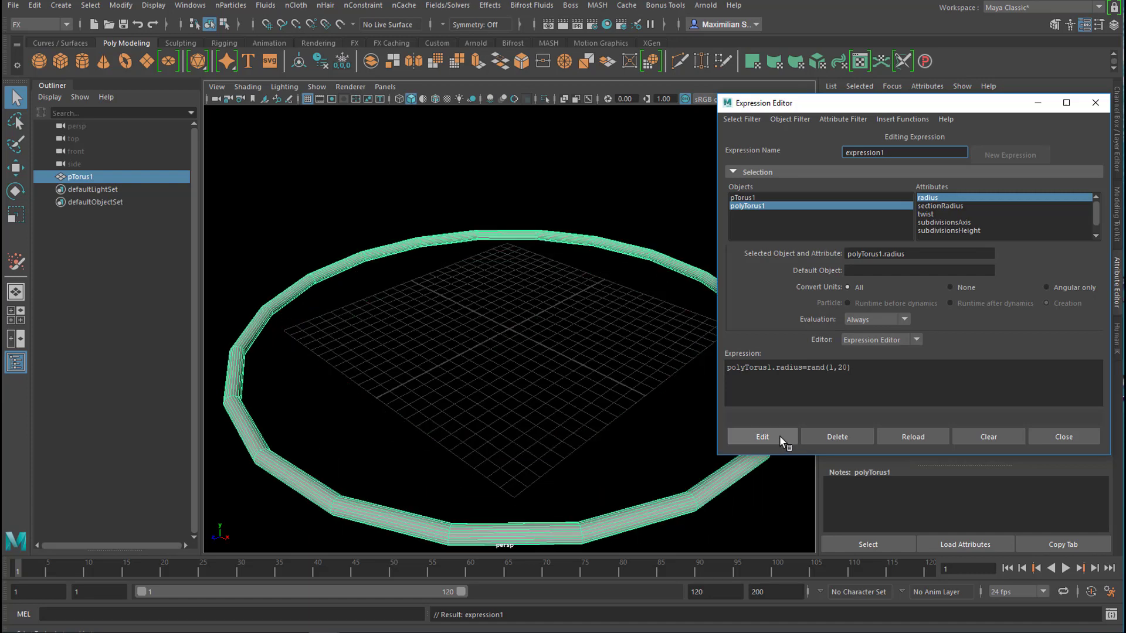
pyautogui.click(779, 435)
pyautogui.click(778, 434)
pyautogui.click(778, 434)
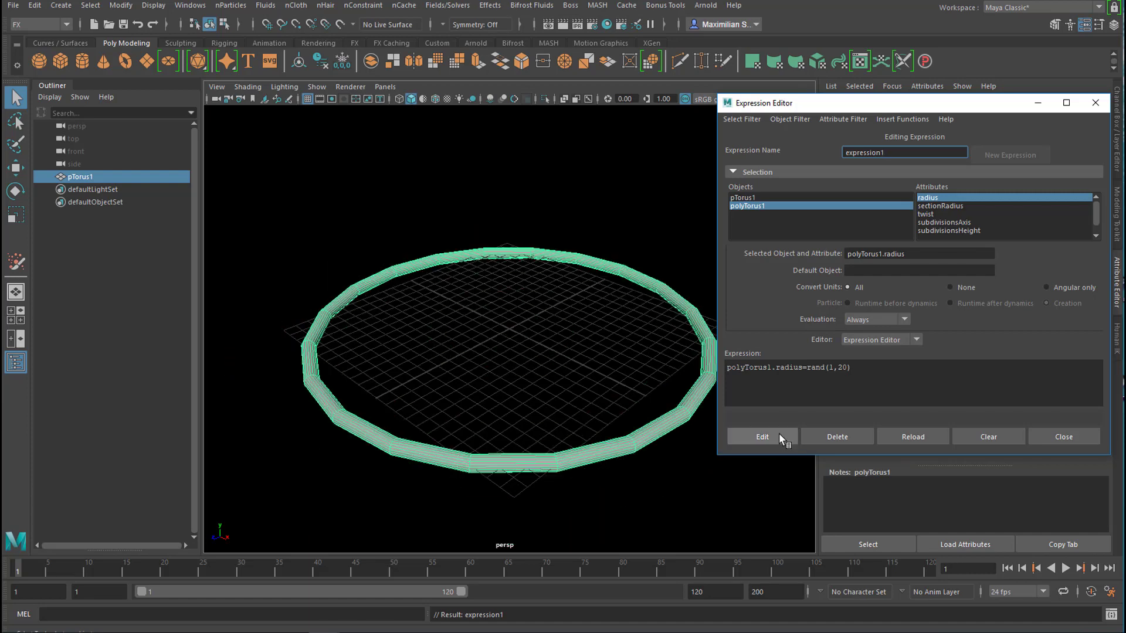
pyautogui.click(776, 435)
pyautogui.click(774, 437)
pyautogui.click(771, 435)
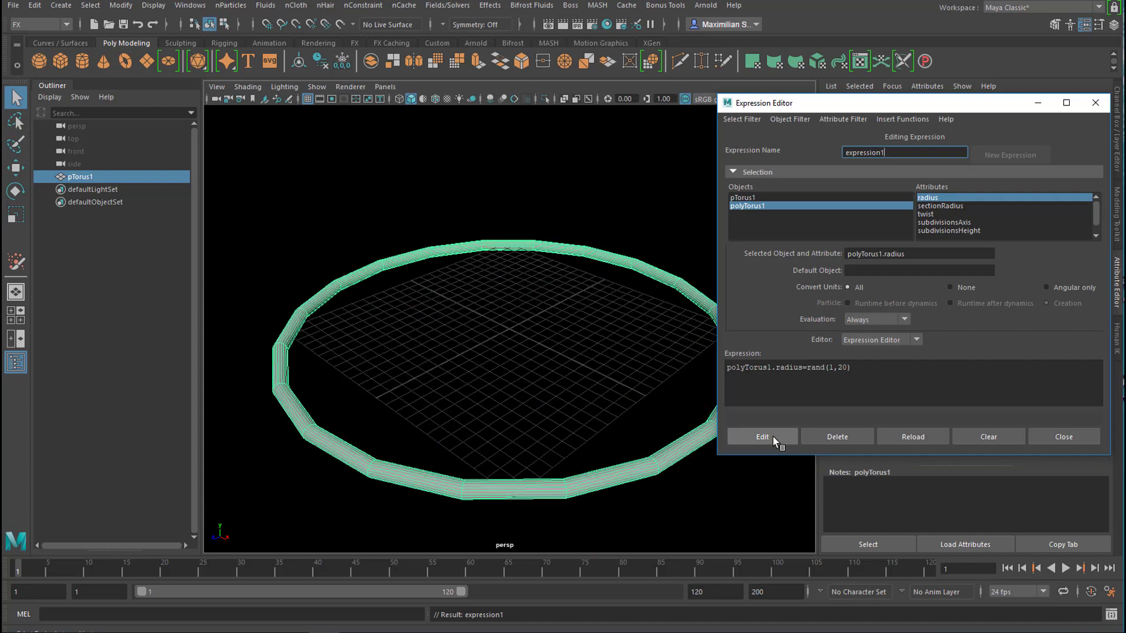
pyautogui.click(774, 437)
pyautogui.click(773, 434)
pyautogui.click(769, 437)
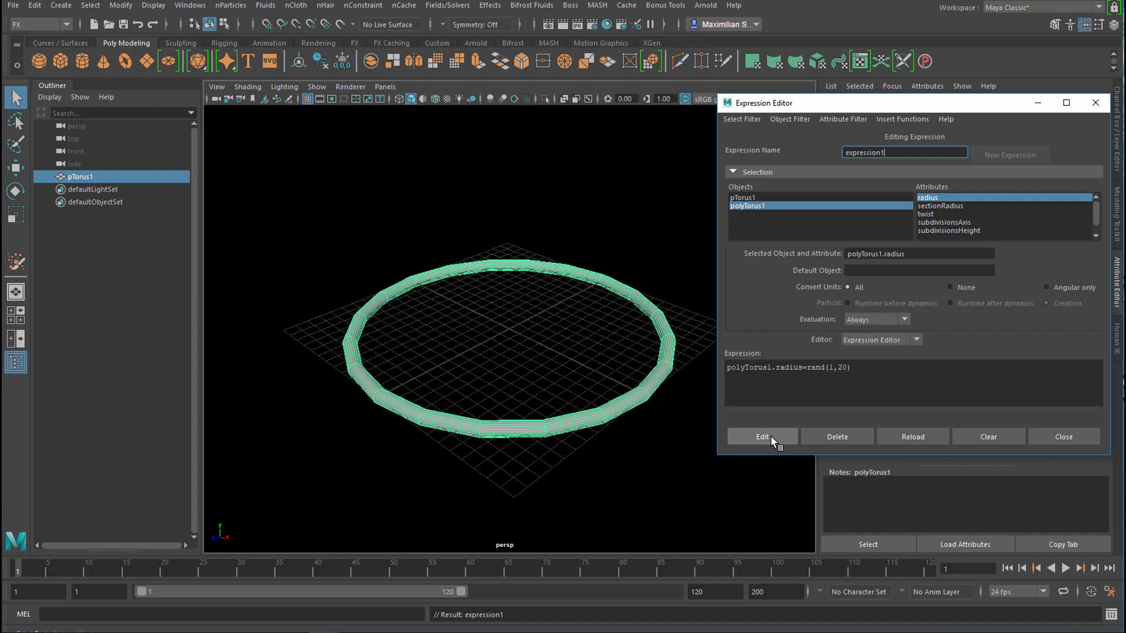
pyautogui.click(770, 435)
pyautogui.click(771, 436)
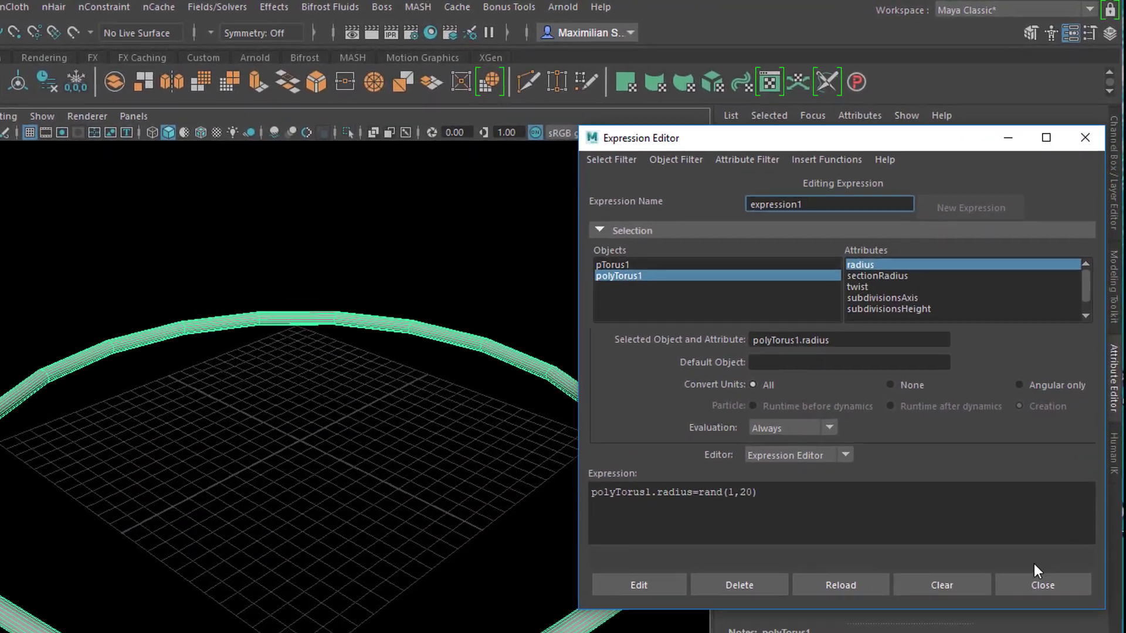
# - Delete the Radius expression so the torus radius stays fixed at 18.717
pyautogui.click(1050, 525)
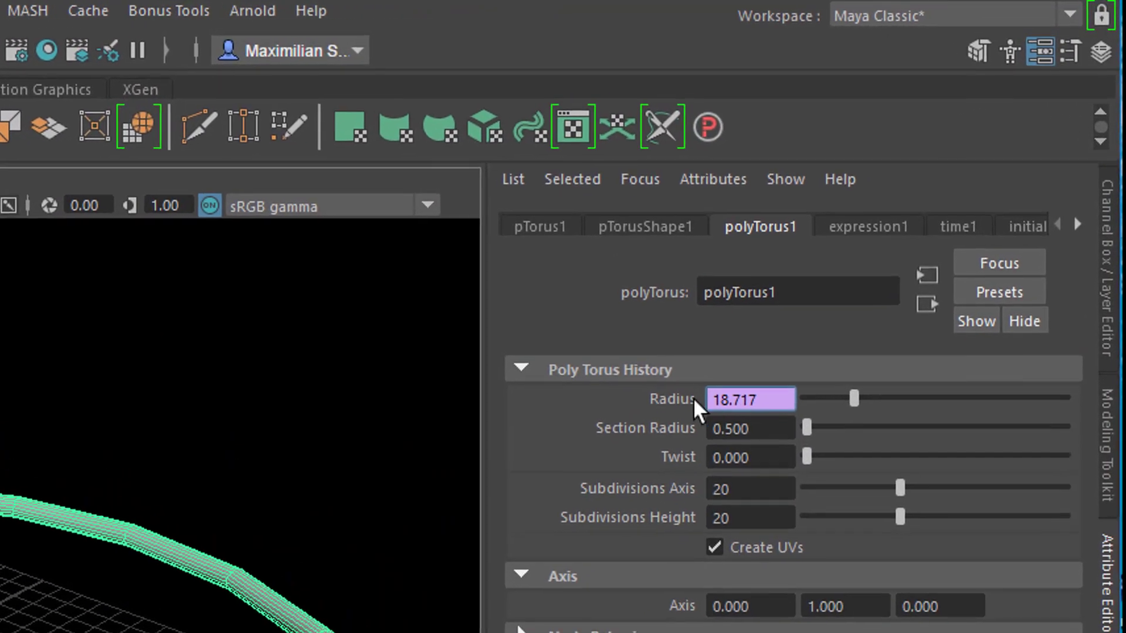
pyautogui.rightClick(733, 359)
pyautogui.click(721, 453)
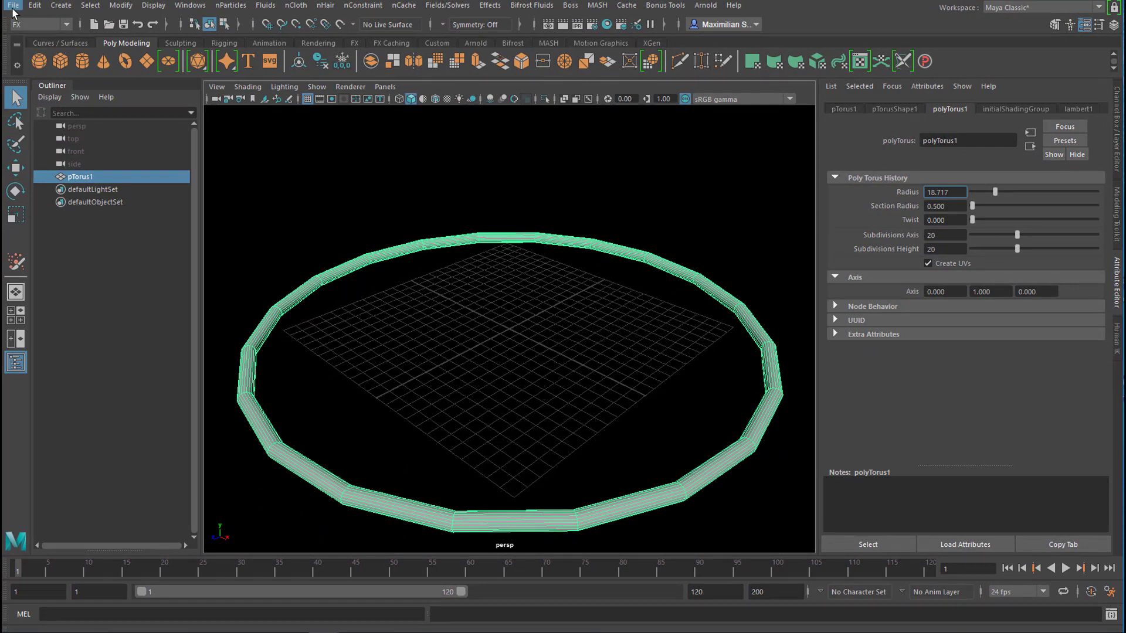
# - Start a new scene, discarding the unsaved torus scene
pyautogui.click(14, 7)
pyautogui.click(33, 21)
pyautogui.click(514, 312)
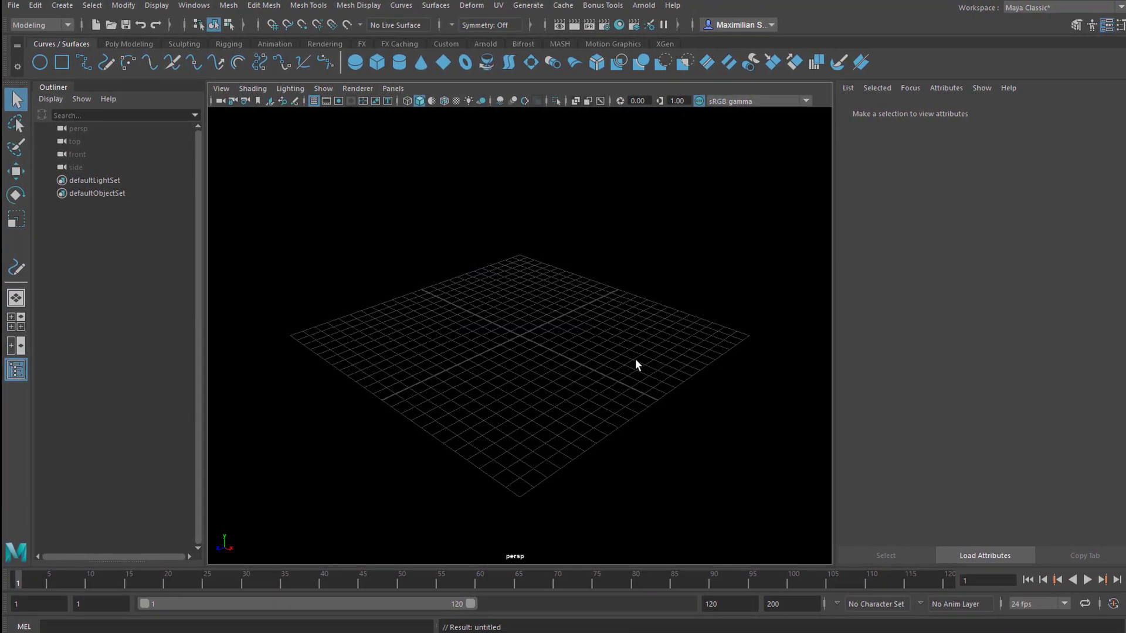
# - Draw a wavy freehand Pencil curve across the front view, replacing a first straight attempt
pyautogui.press('space')
pyautogui.press('space')
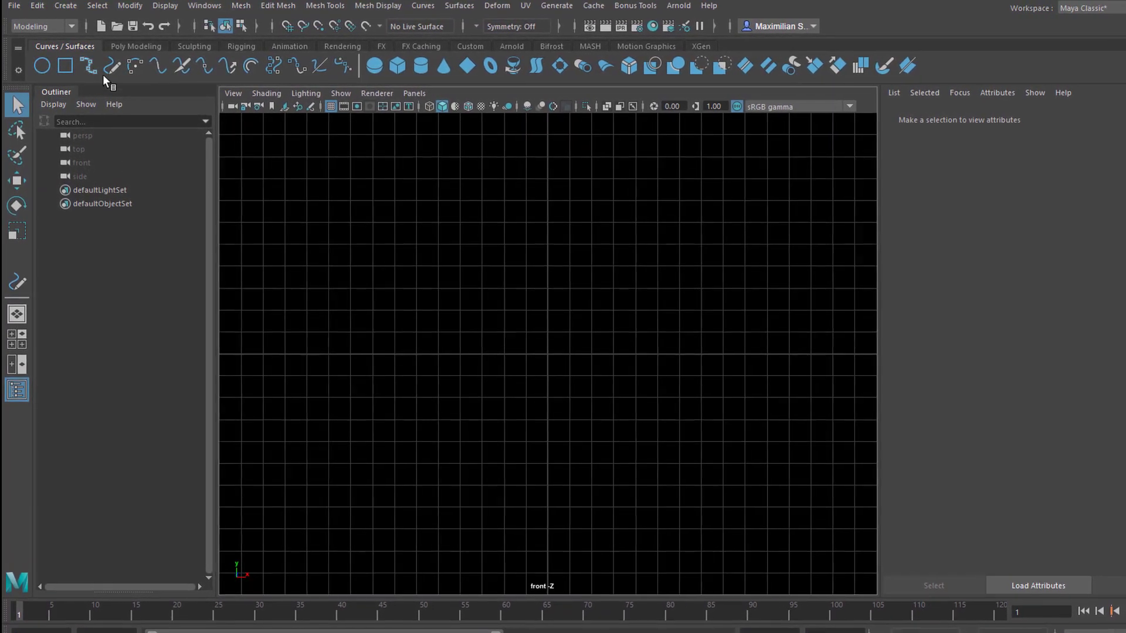
pyautogui.click(138, 46)
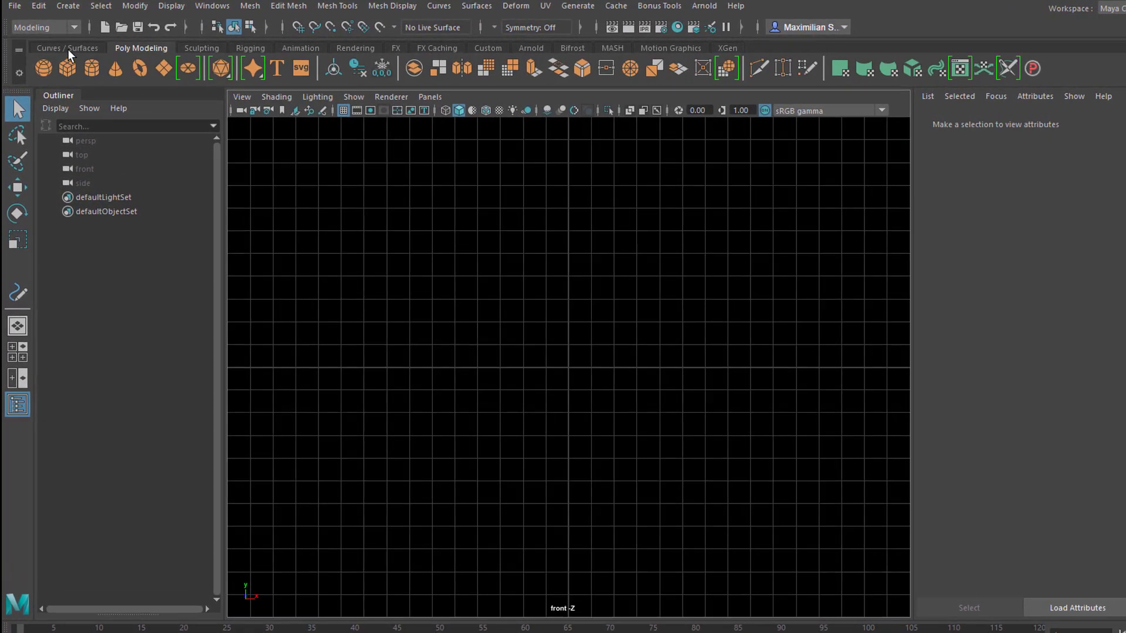
pyautogui.click(66, 47)
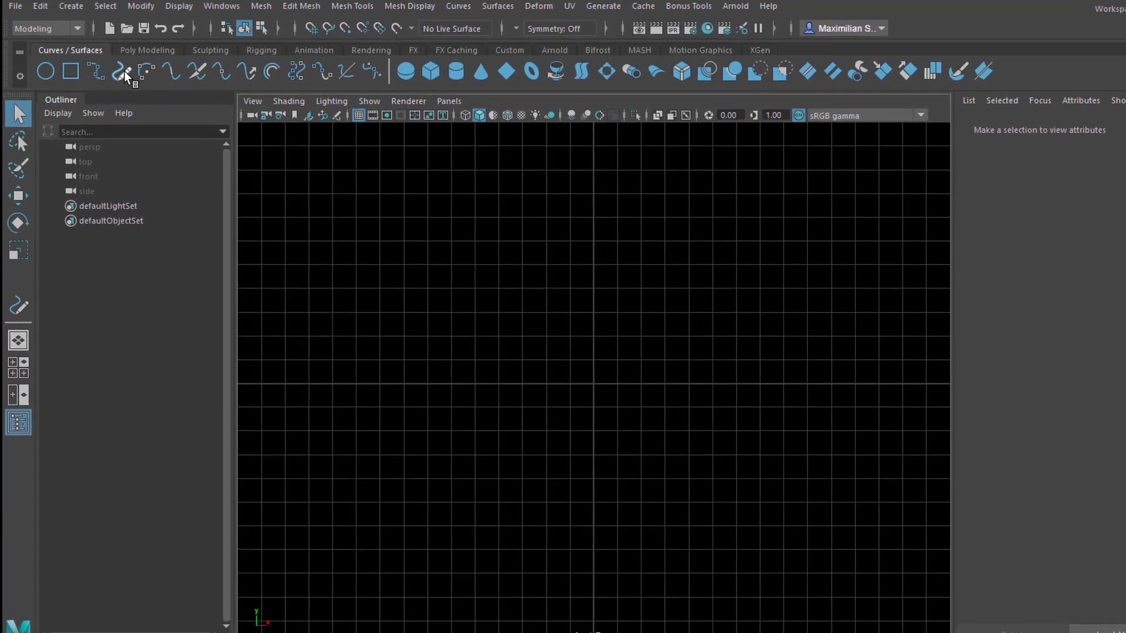
pyautogui.click(124, 74)
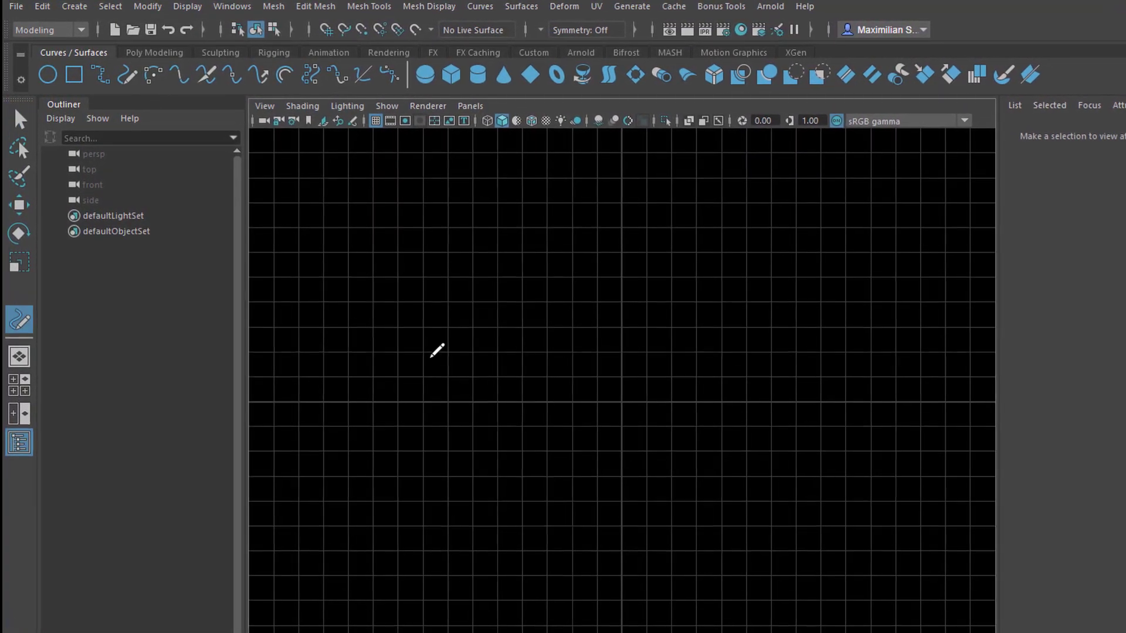
pyautogui.moveTo(390, 386); pyautogui.dragTo(810, 334)
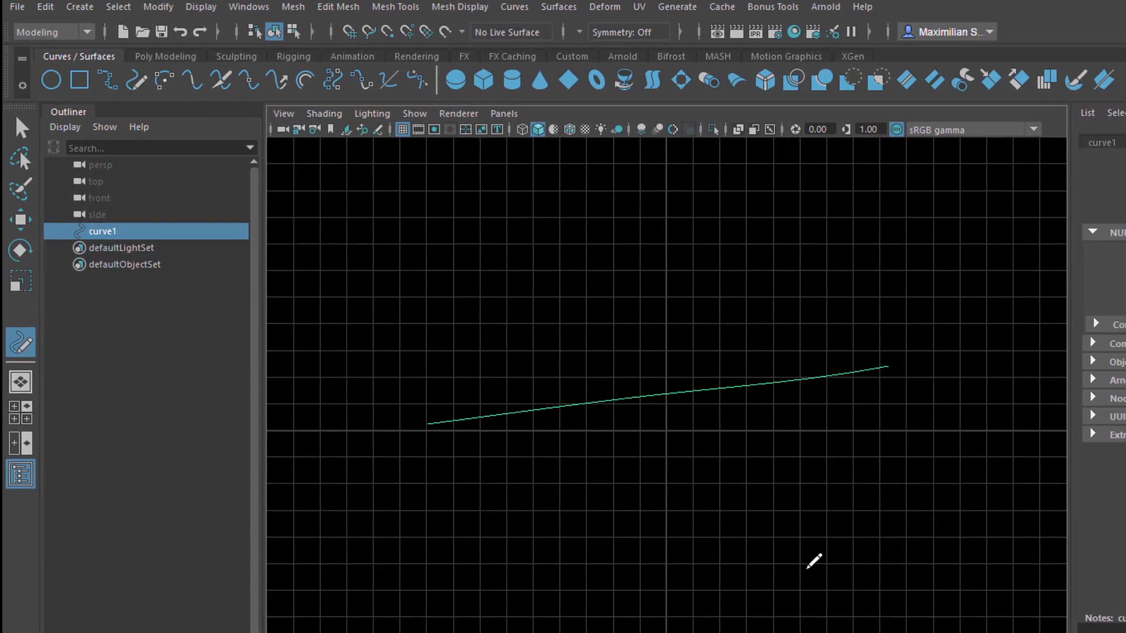
pyautogui.hotkey('ctrl', 'z')
pyautogui.moveTo(432, 437)
pyautogui.mouseDown()
pyautogui.moveTo(548, 410)
pyautogui.moveTo(718, 396)
pyautogui.moveTo(1001, 394)
pyautogui.mouseUp()
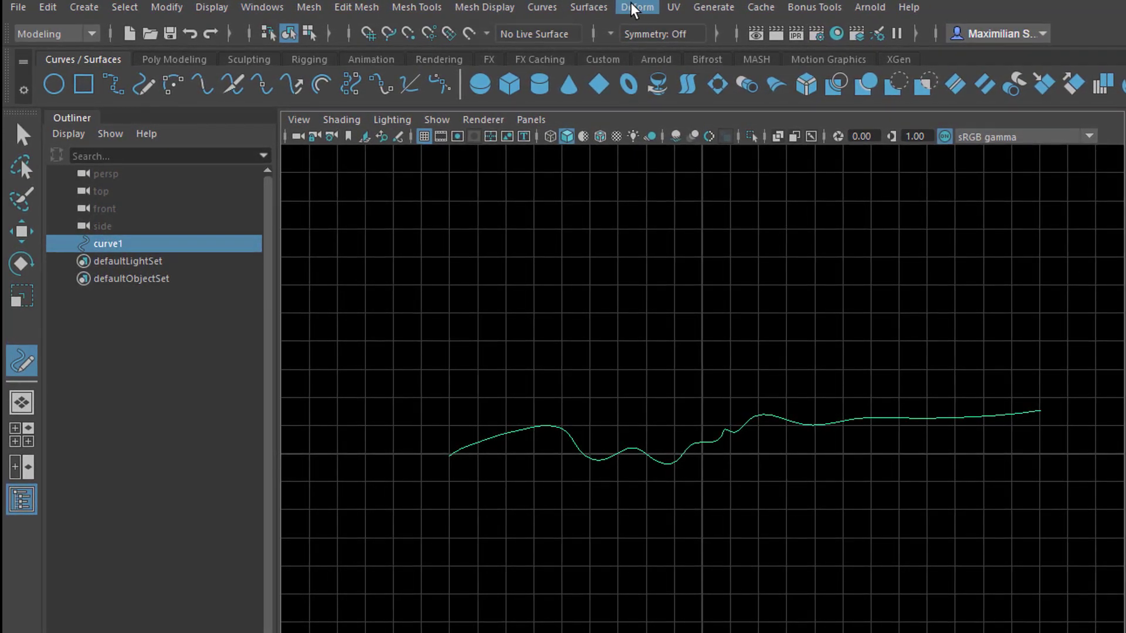
# - Add a sine deformer to curve1 and set its amplitude to 0.590
pyautogui.click(635, 11)
pyautogui.moveTo(774, 272)
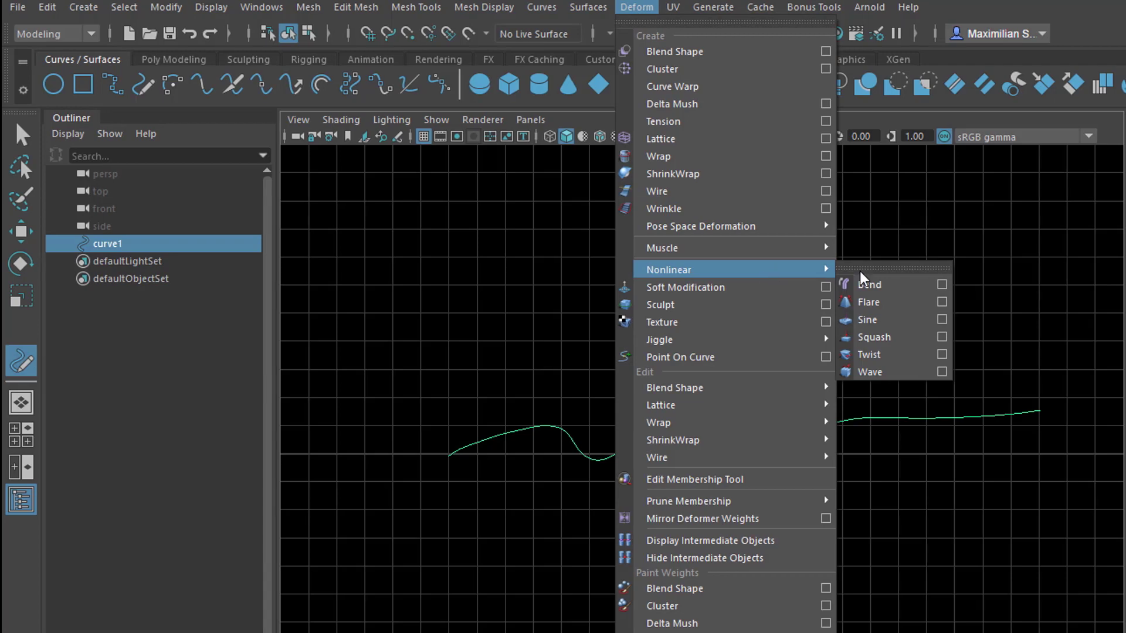
pyautogui.click(871, 323)
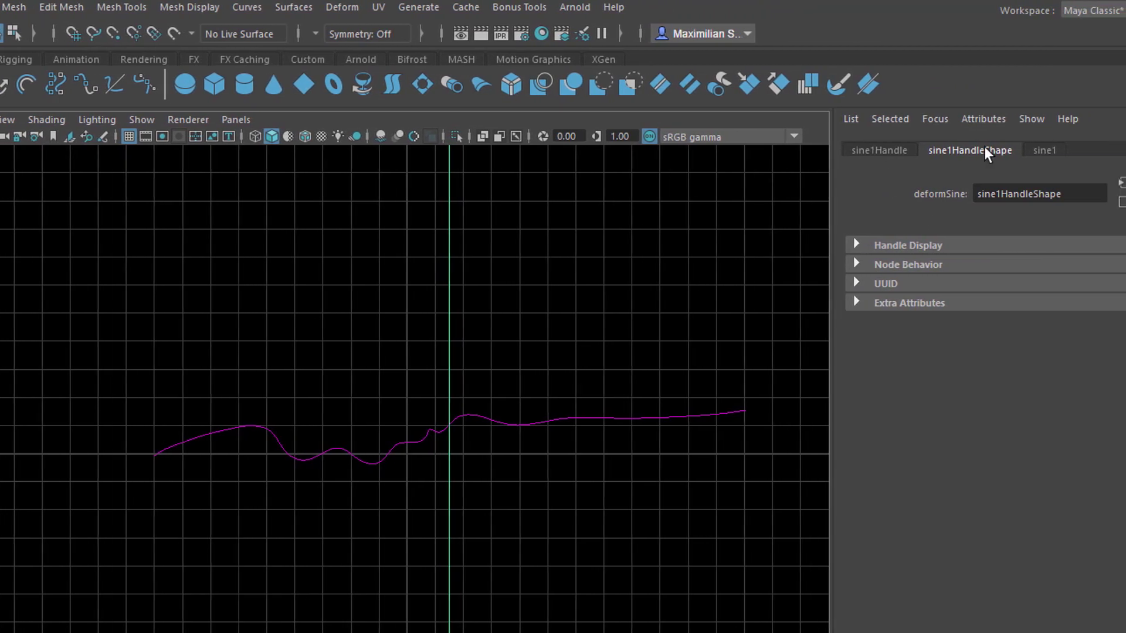
pyautogui.click(1044, 150)
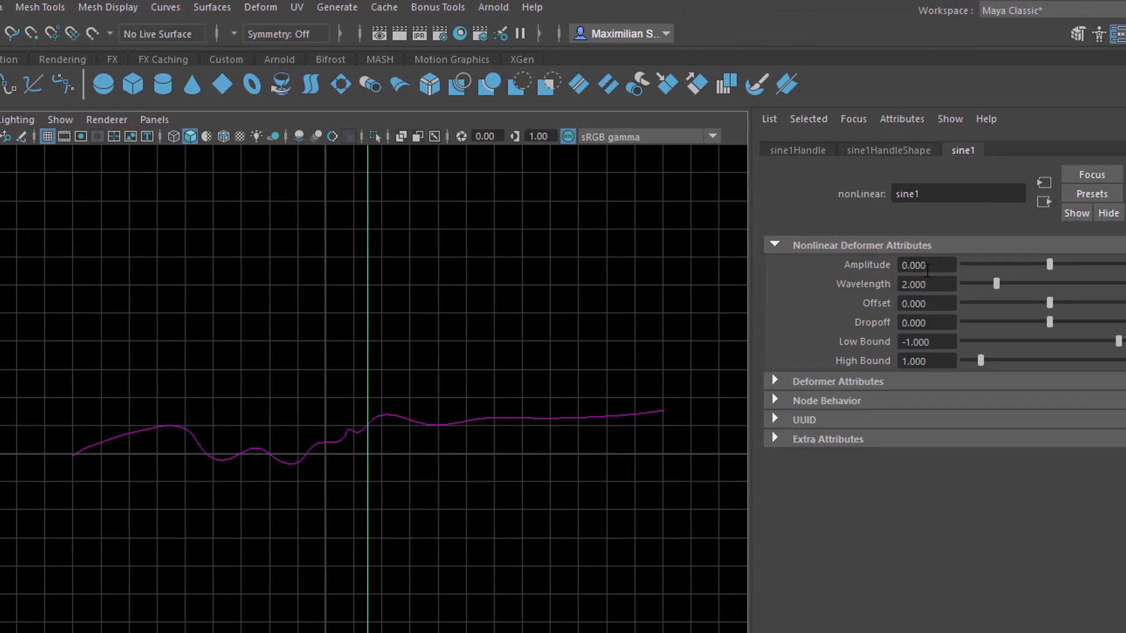
pyautogui.moveTo(1031, 263); pyautogui.dragTo(1041, 265)
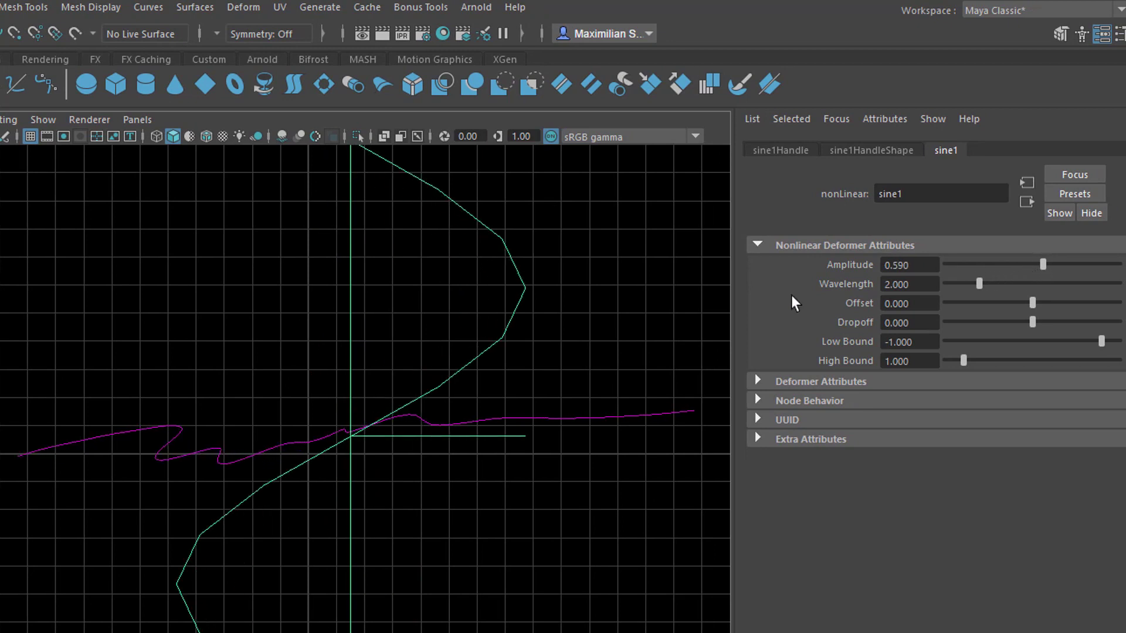
# - Rotate the sine1 handle around Z so the curve bends into one broad wave
pyautogui.press('e')
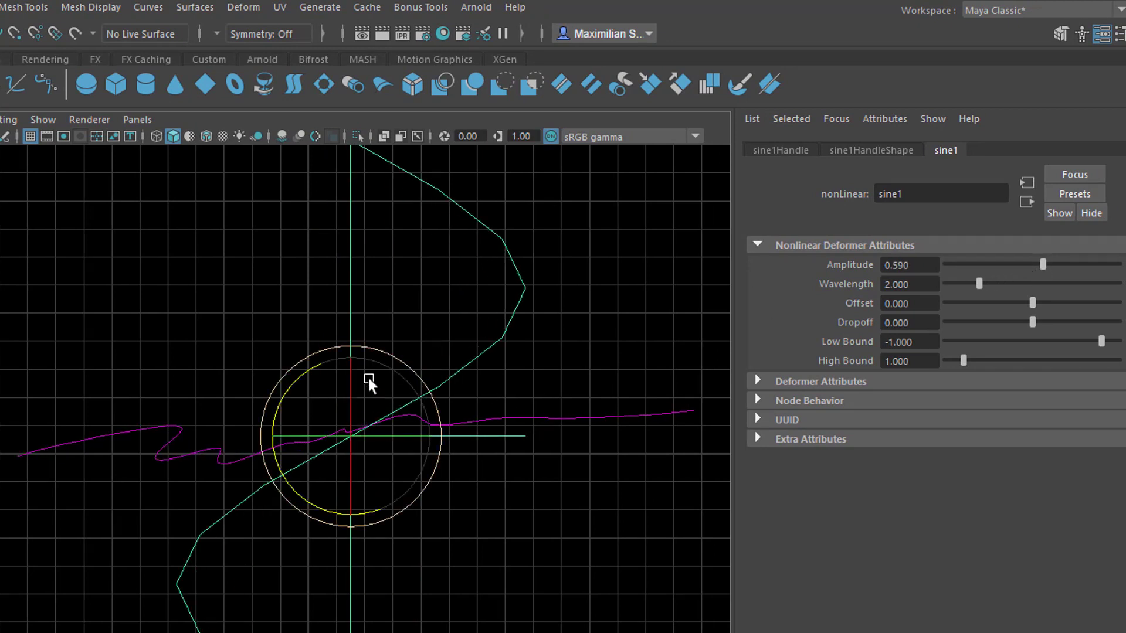
pyautogui.moveTo(293, 388); pyautogui.dragTo(308, 469)
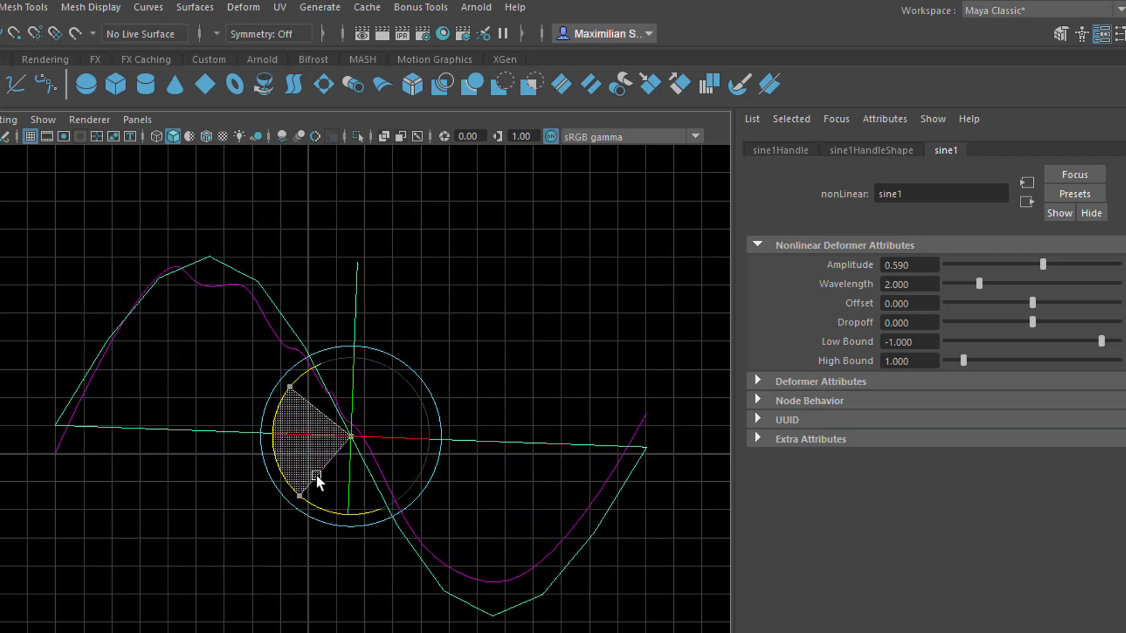
pyautogui.moveTo(315, 475); pyautogui.dragTo(318, 474)
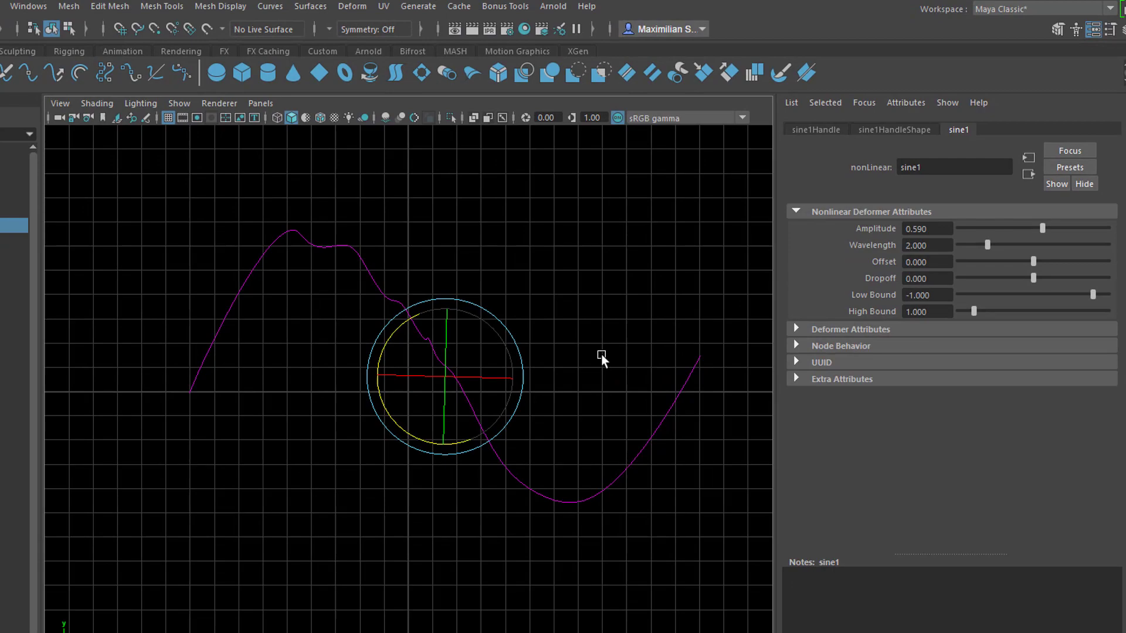
pyautogui.press('q')
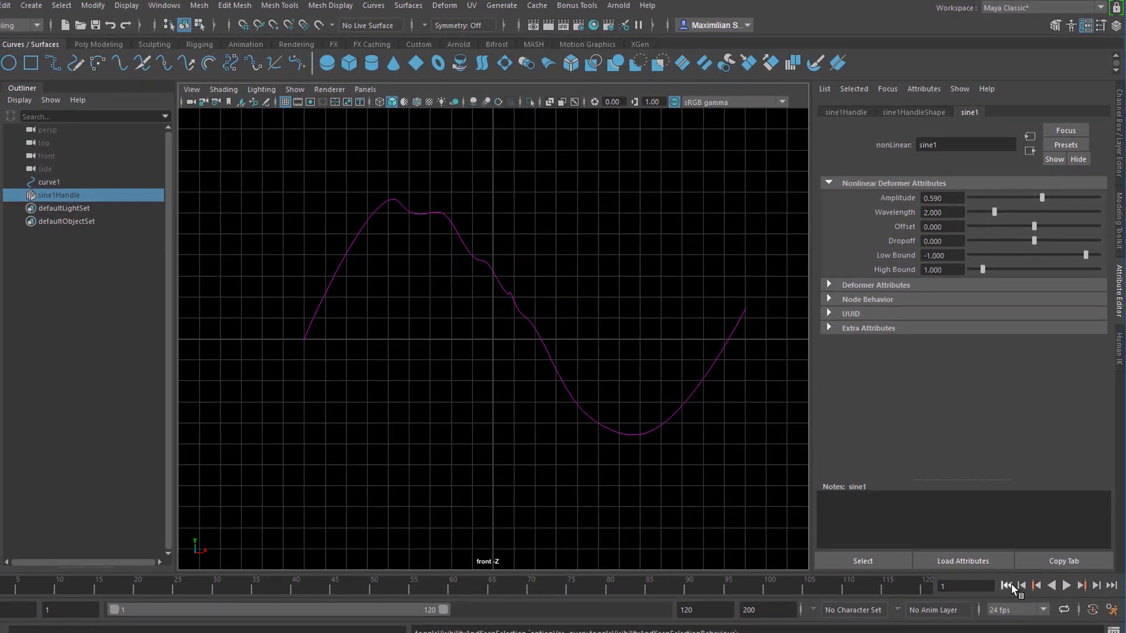
# - Preview the animation, then drag the sine1 wavelength to 1.725
pyautogui.click(1066, 585)
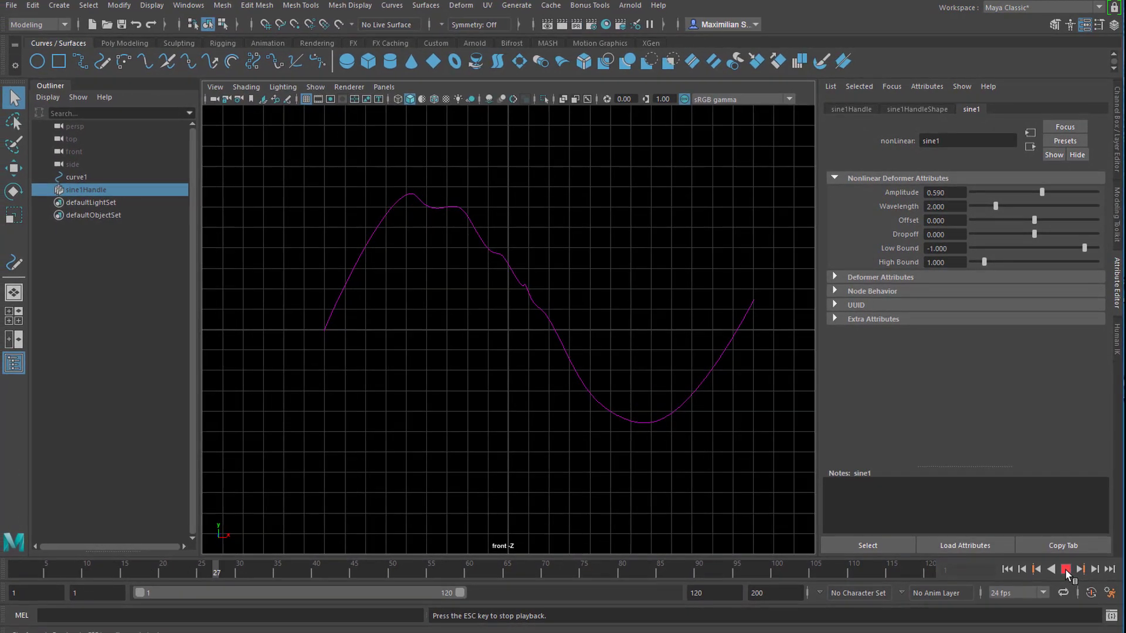
pyautogui.click(1065, 568)
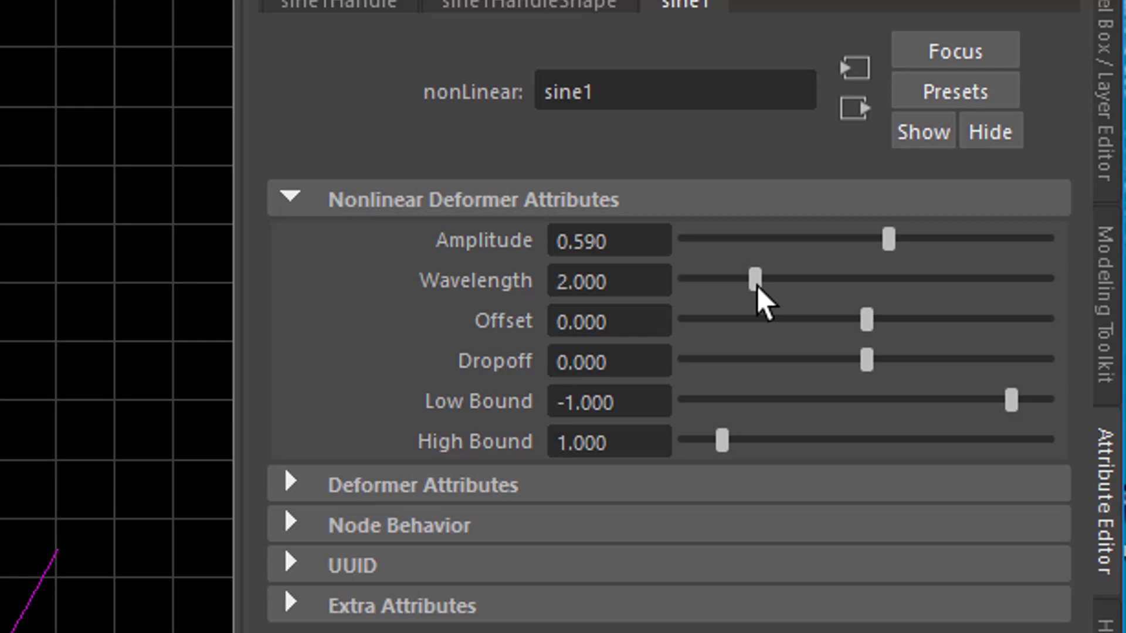
pyautogui.moveTo(759, 284); pyautogui.dragTo(784, 280)
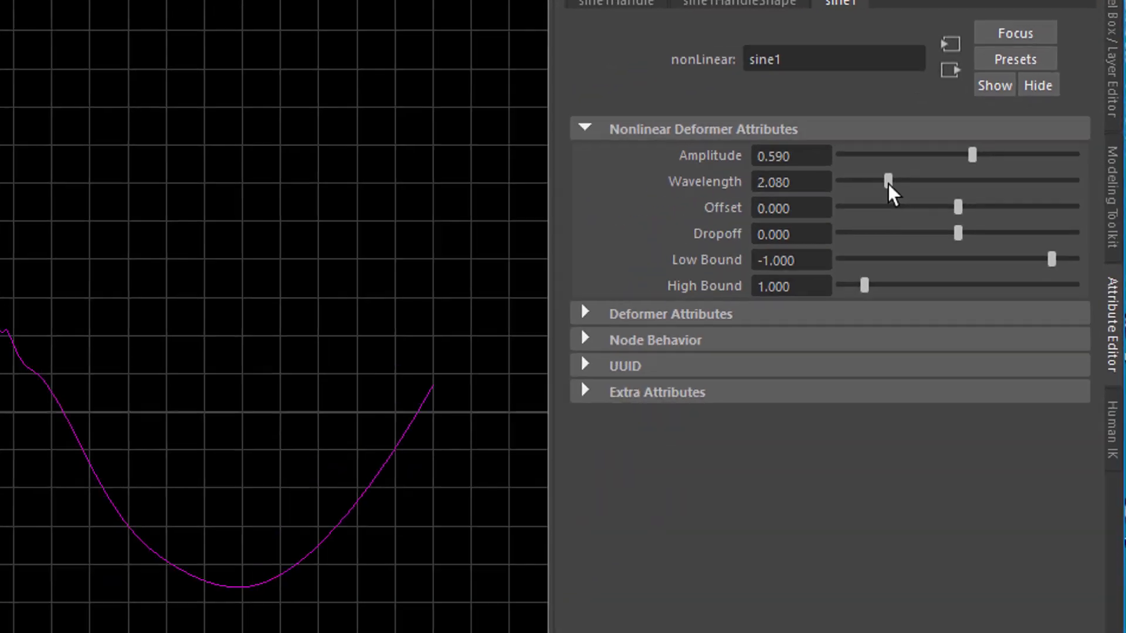
pyautogui.moveTo(962, 133); pyautogui.dragTo(940, 146)
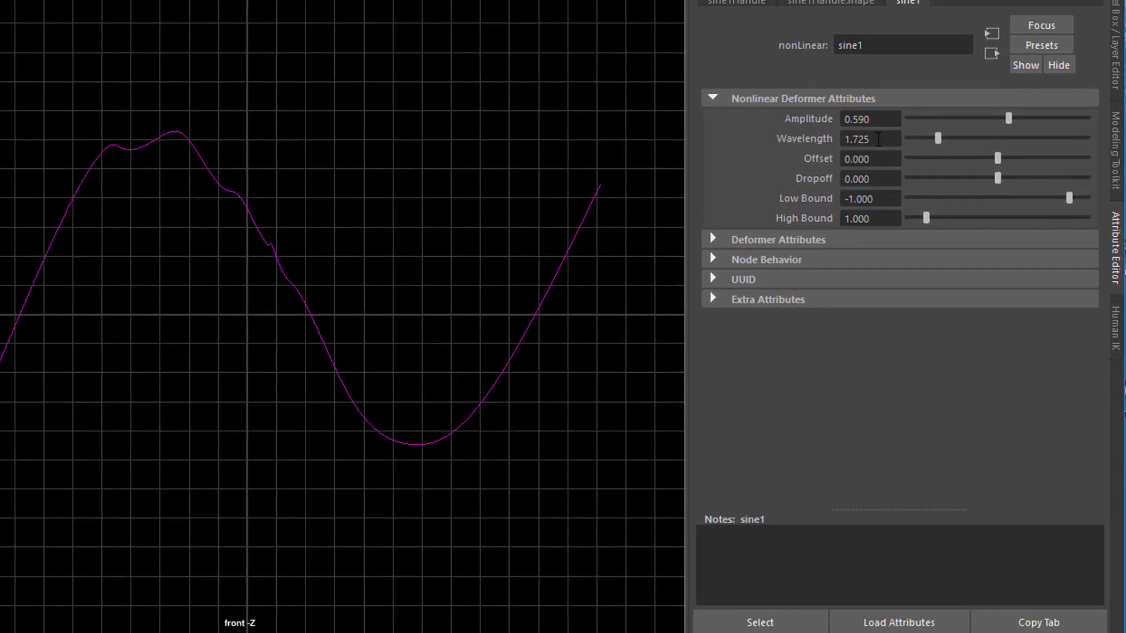
pyautogui.click(853, 139)
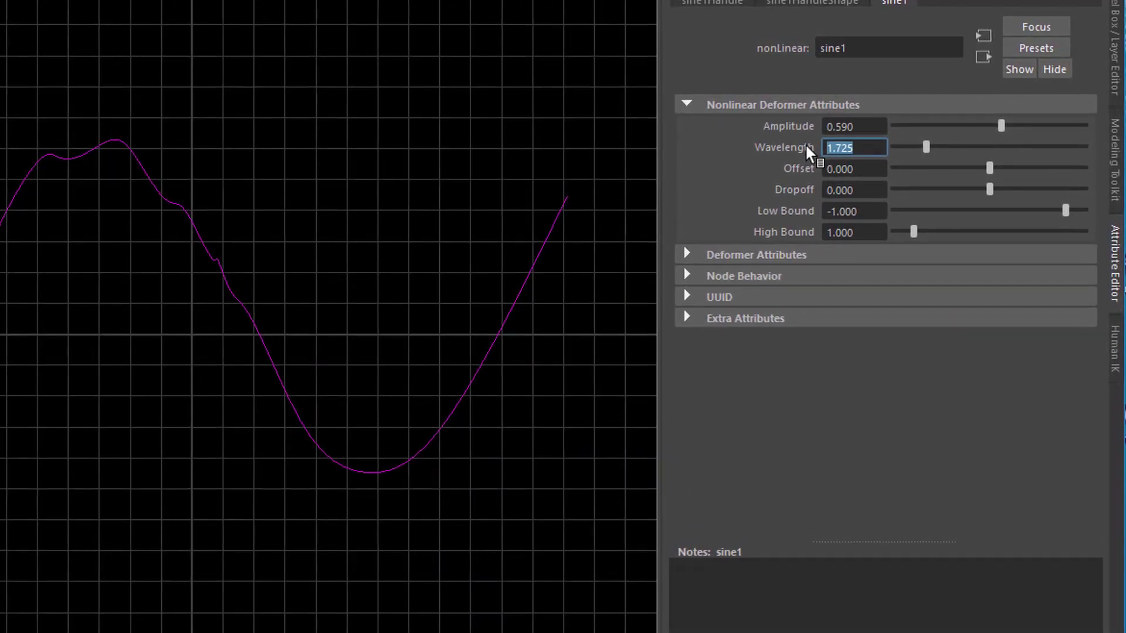
# - Set sine1's Wavelength to =noise(time), play back the jittery wave, and select curve1
pyautogui.write('=noise(')
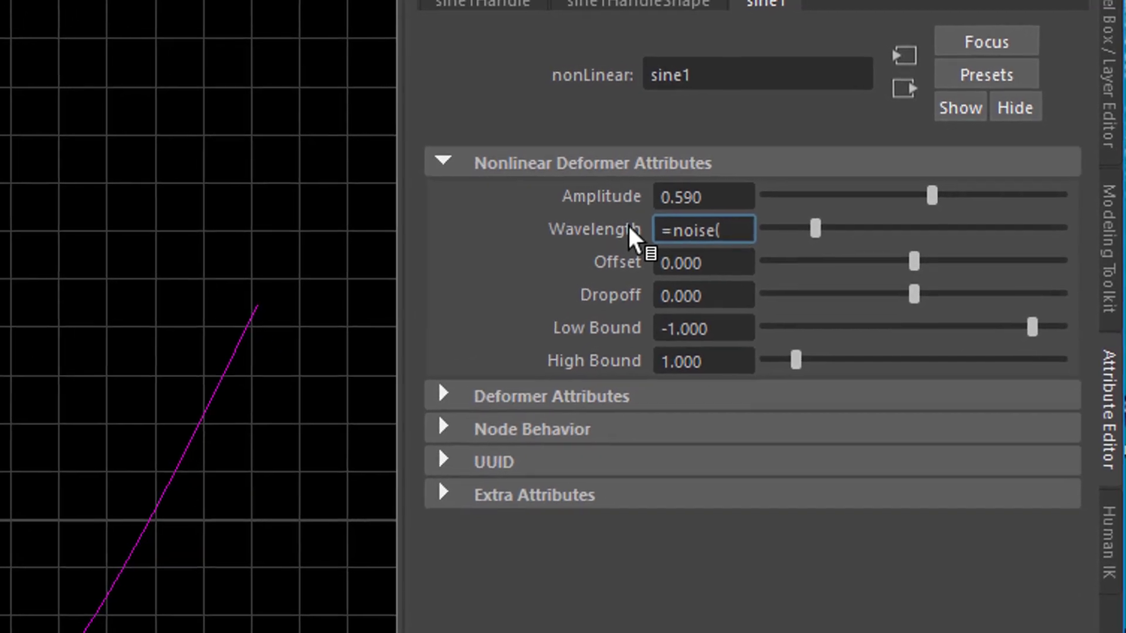
pyautogui.write('time)')
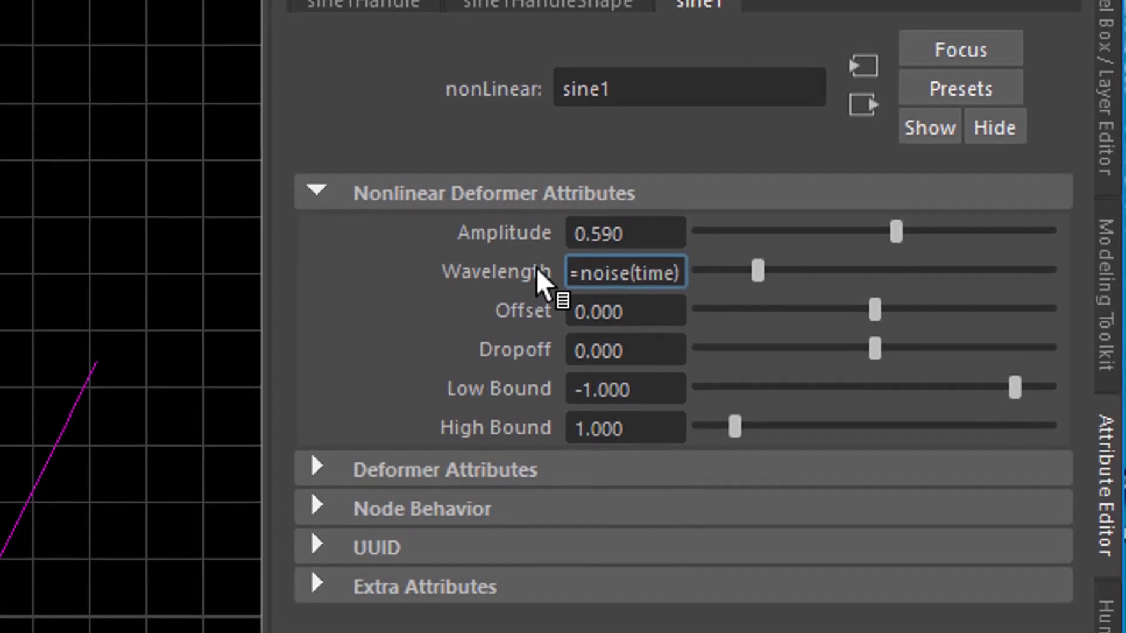
pyautogui.press('Return')
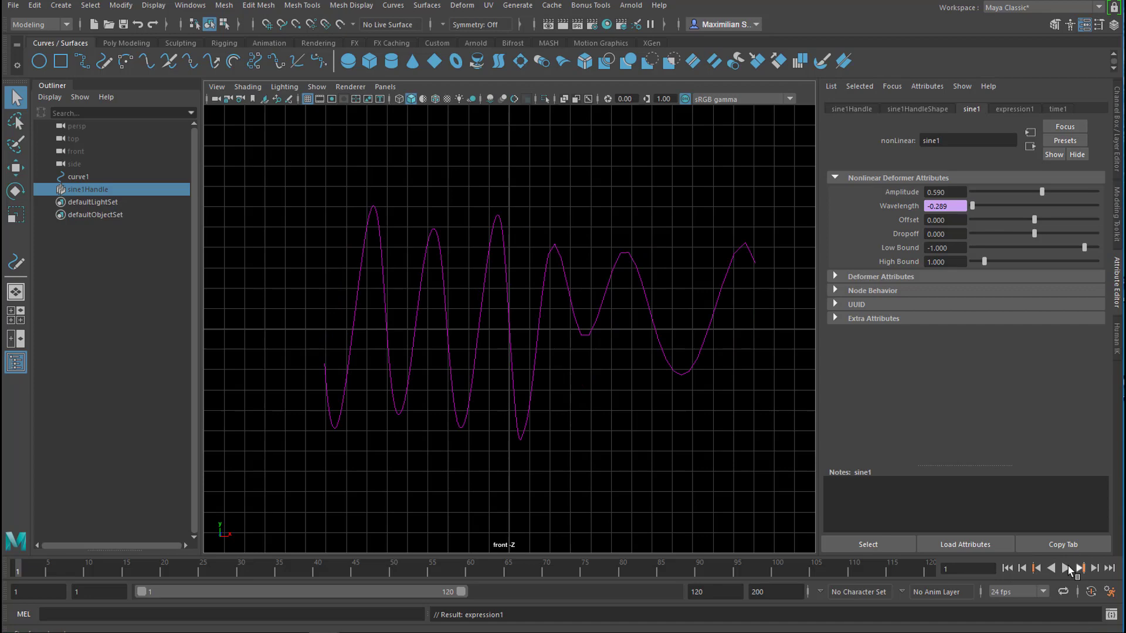
pyautogui.click(1067, 568)
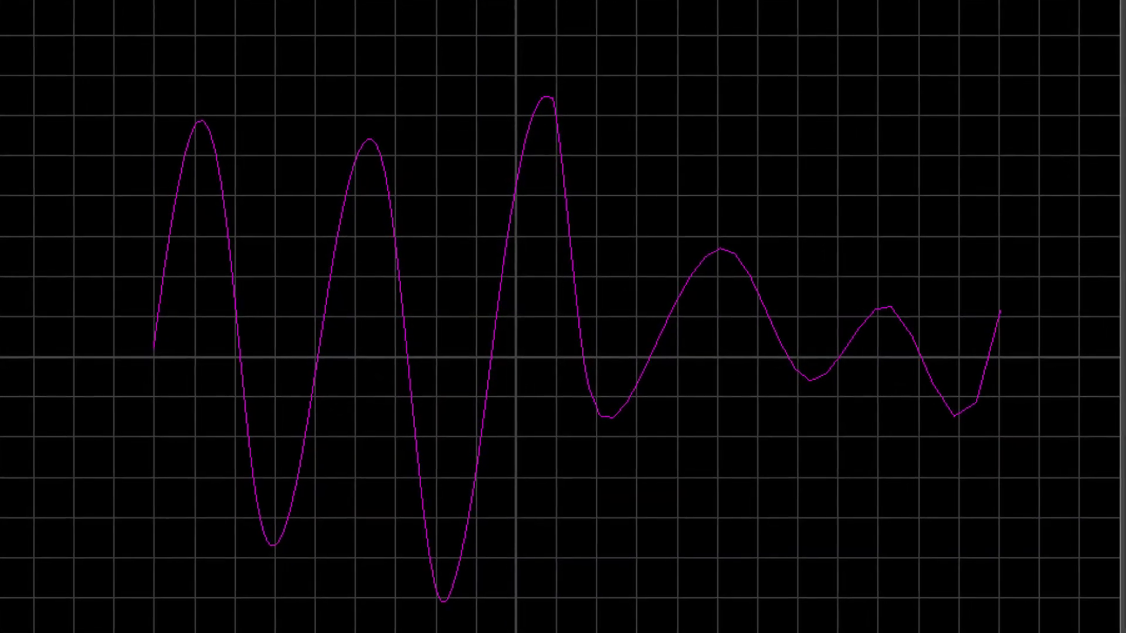
pyautogui.click(574, 232)
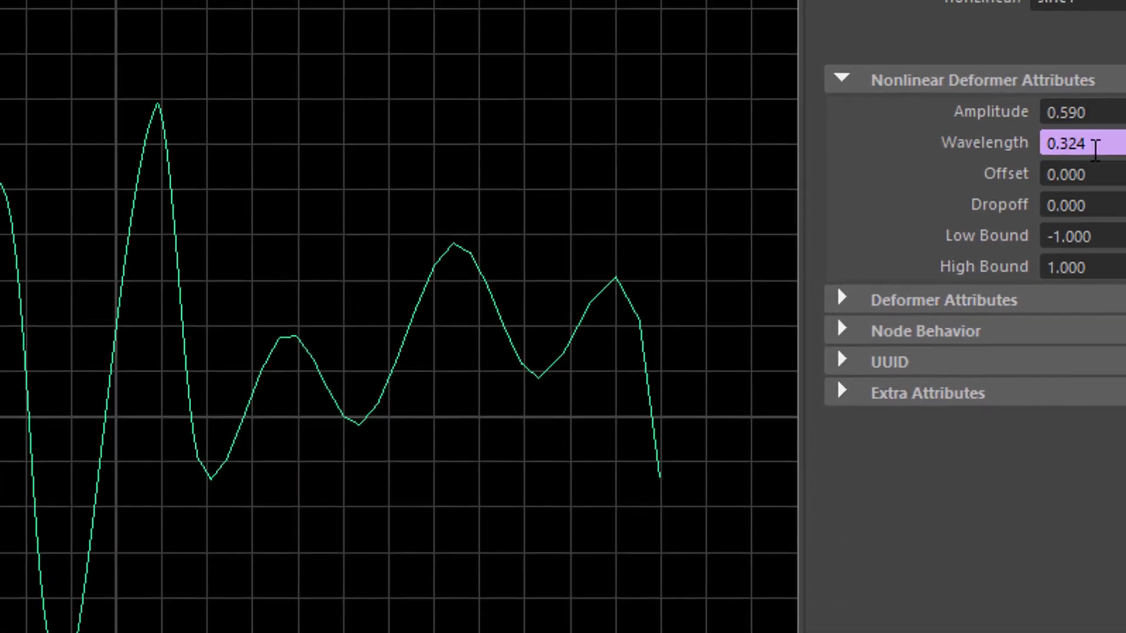
# - Change the wavelength expression to sine1.wavelength=noise(time/10) to slow the noise
pyautogui.rightClick(1094, 147)
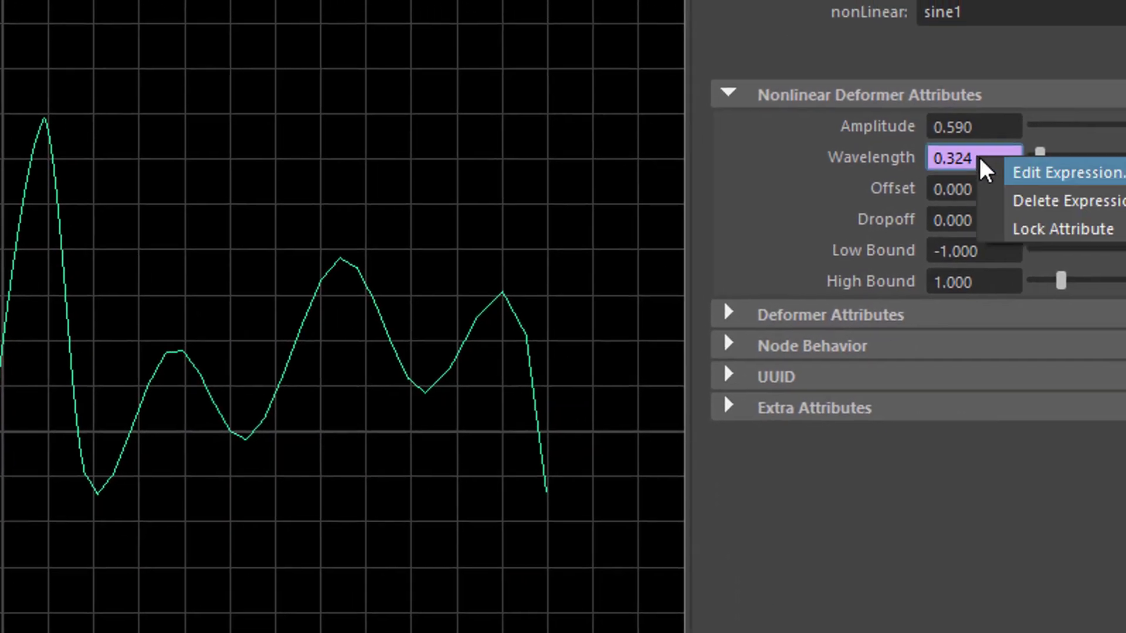
pyautogui.click(1032, 173)
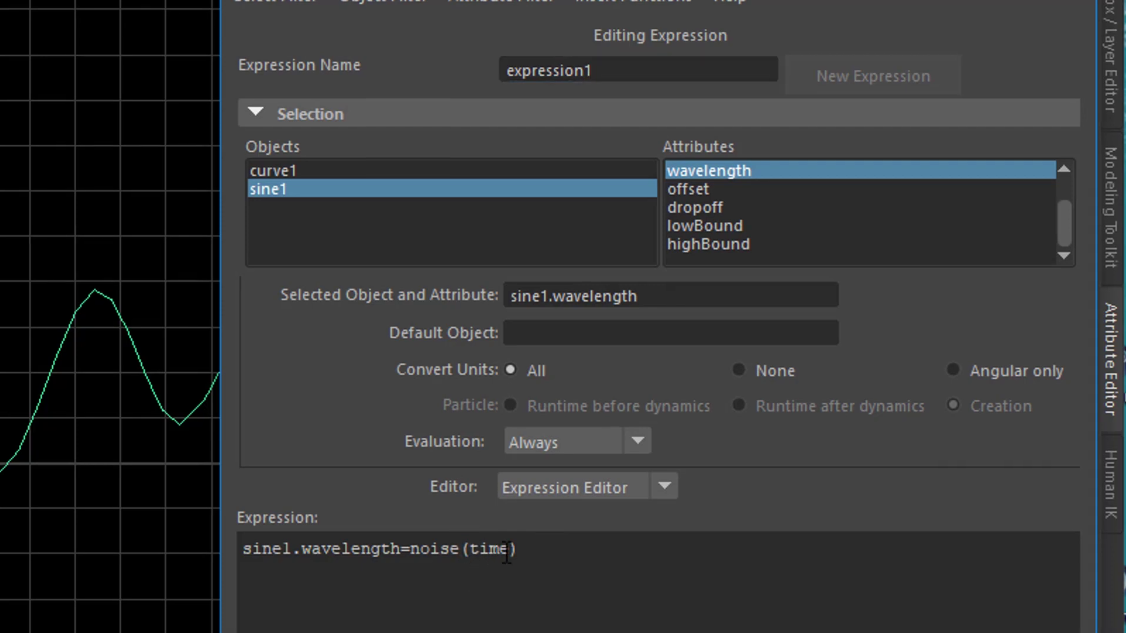
pyautogui.write('/')
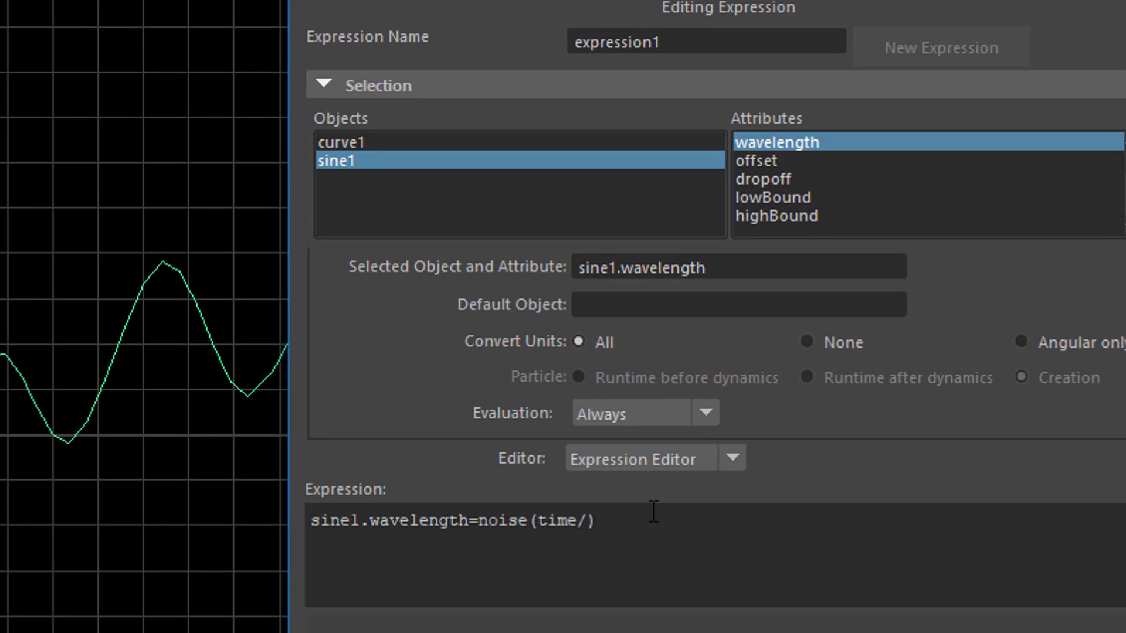
pyautogui.write('10')
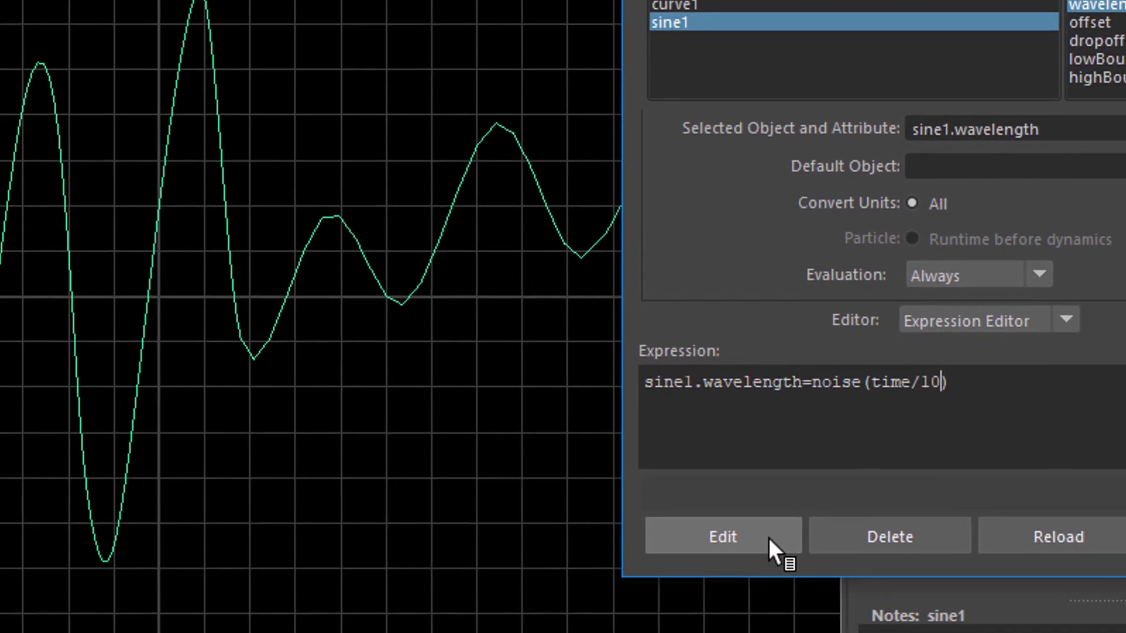
pyautogui.click(610, 601)
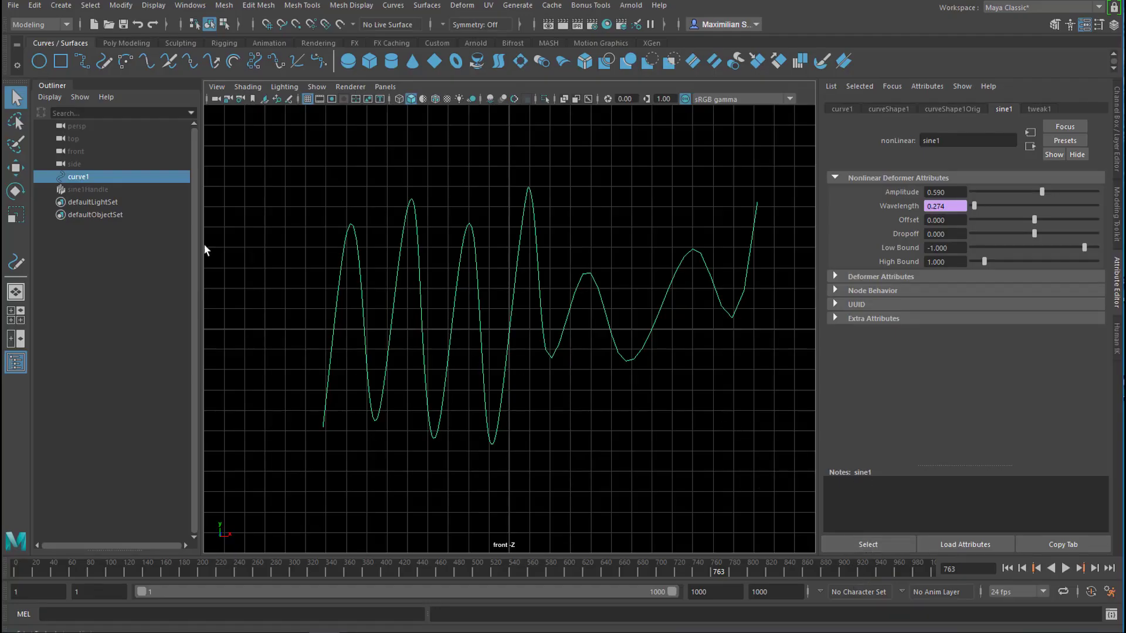
# - Start a new scene without saving the curve scene
pyautogui.click(14, 6)
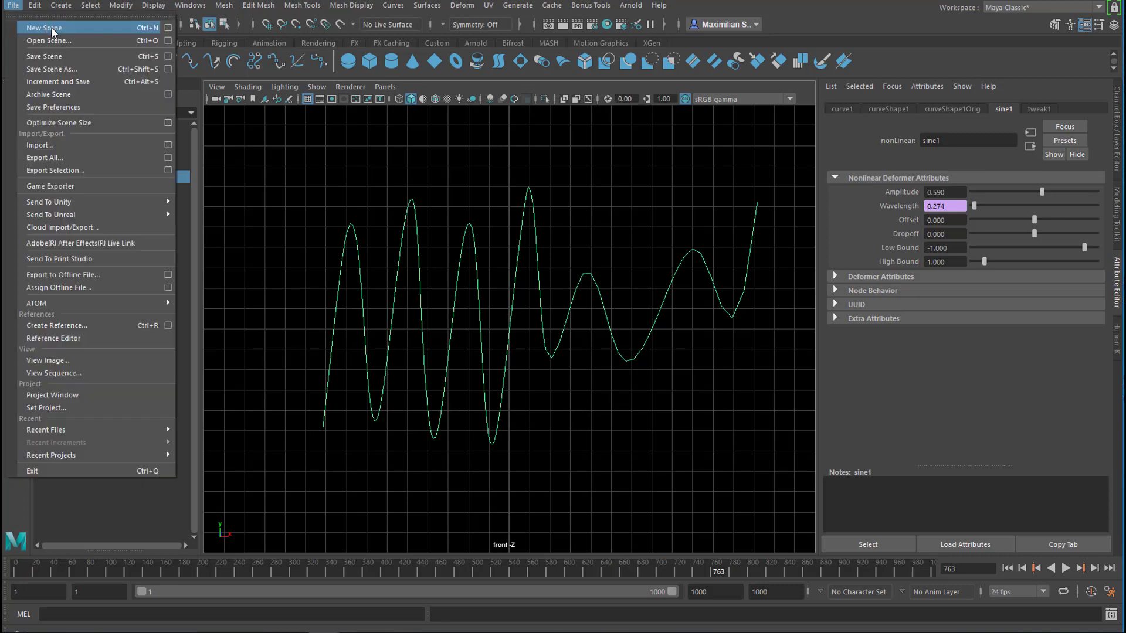
pyautogui.click(44, 28)
pyautogui.click(497, 312)
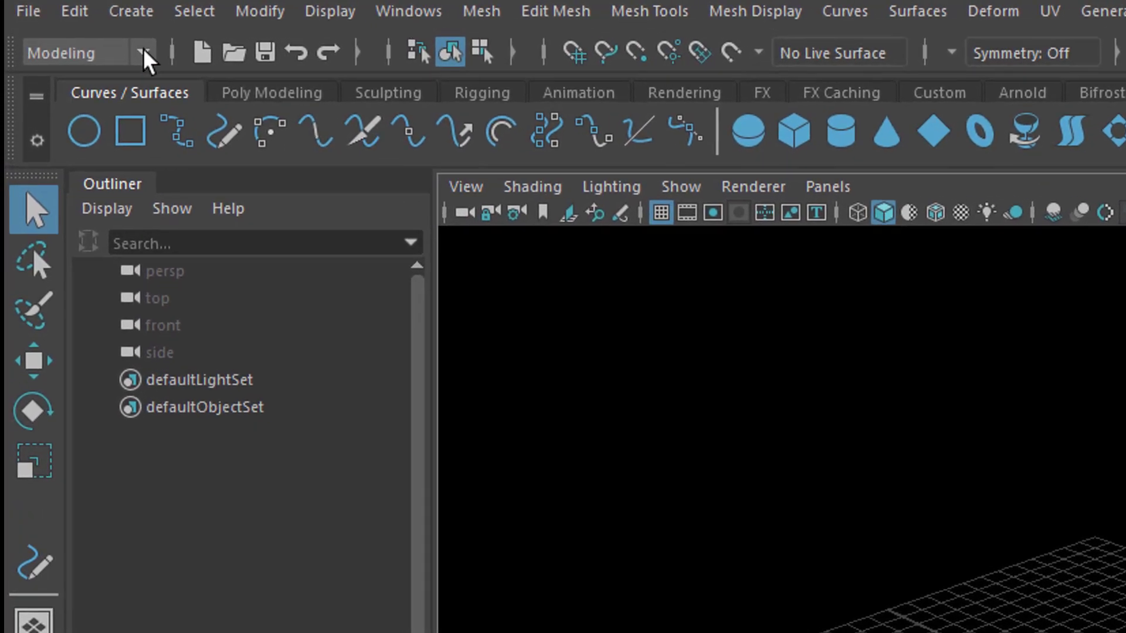
# - Switch to the FX menu set and reset the nParticle Tool to 1000 particles, maximum radius 1
pyautogui.click(136, 51)
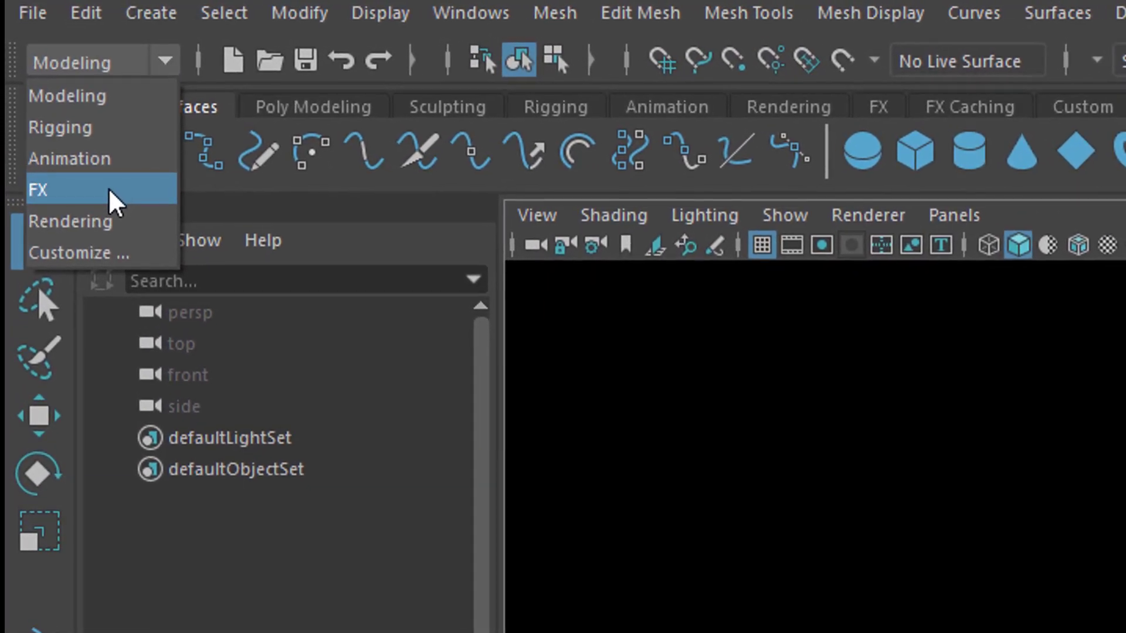
pyautogui.click(112, 183)
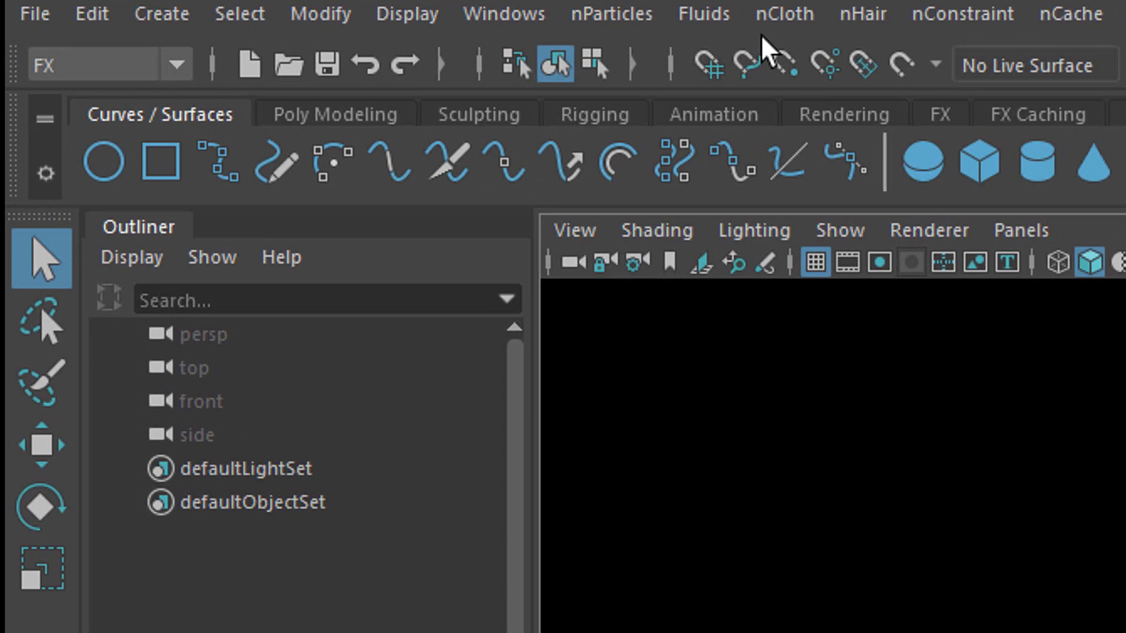
pyautogui.click(616, 14)
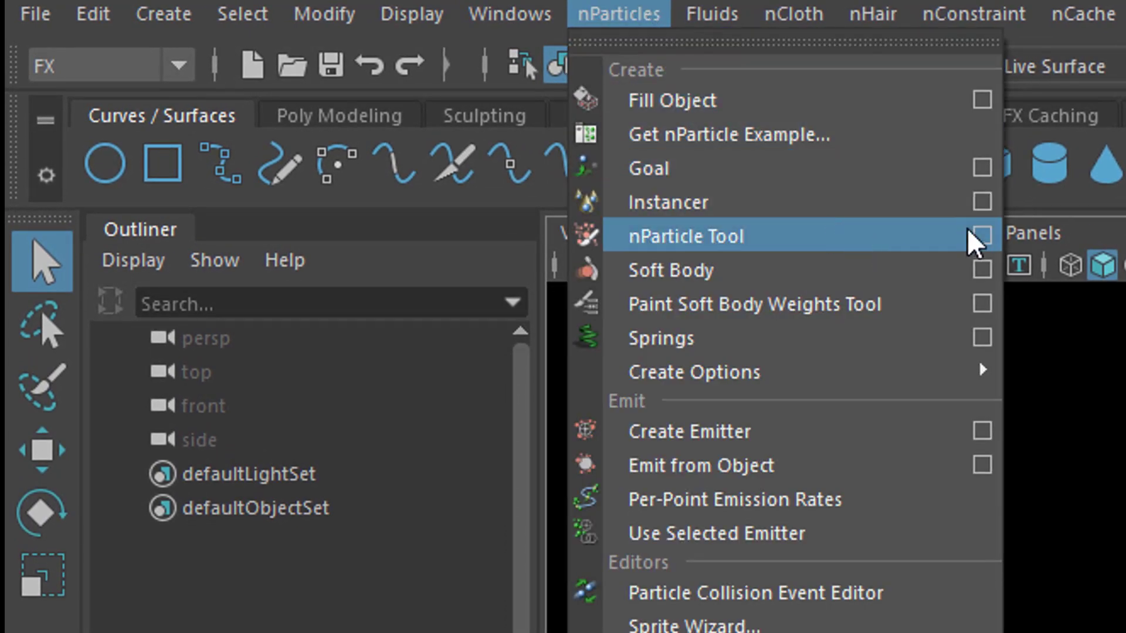
pyautogui.click(983, 237)
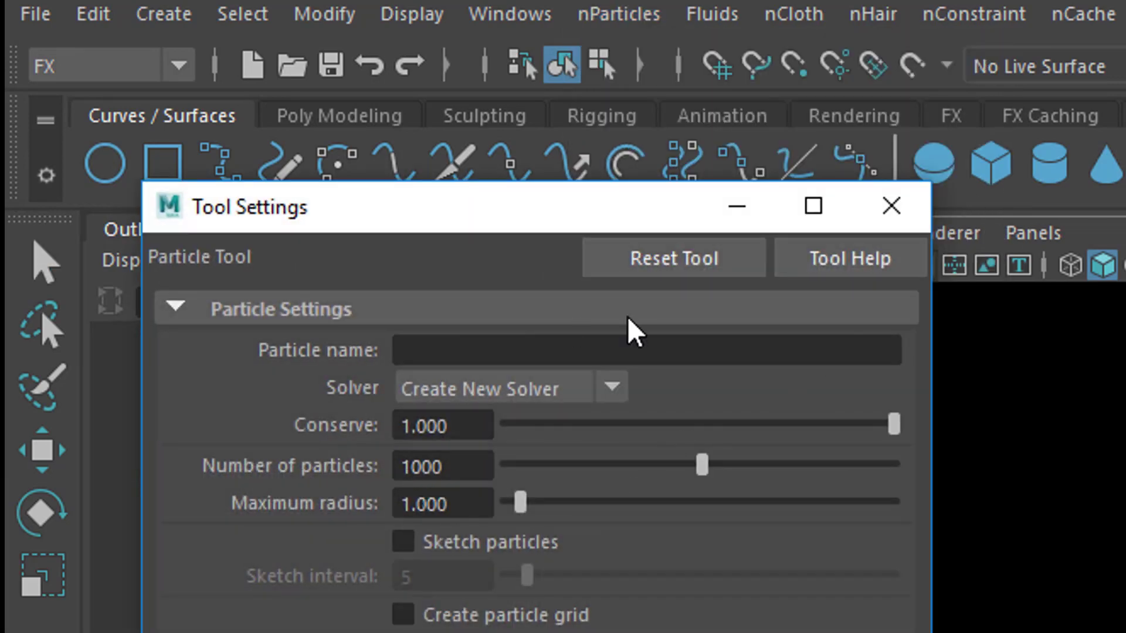
pyautogui.click(672, 259)
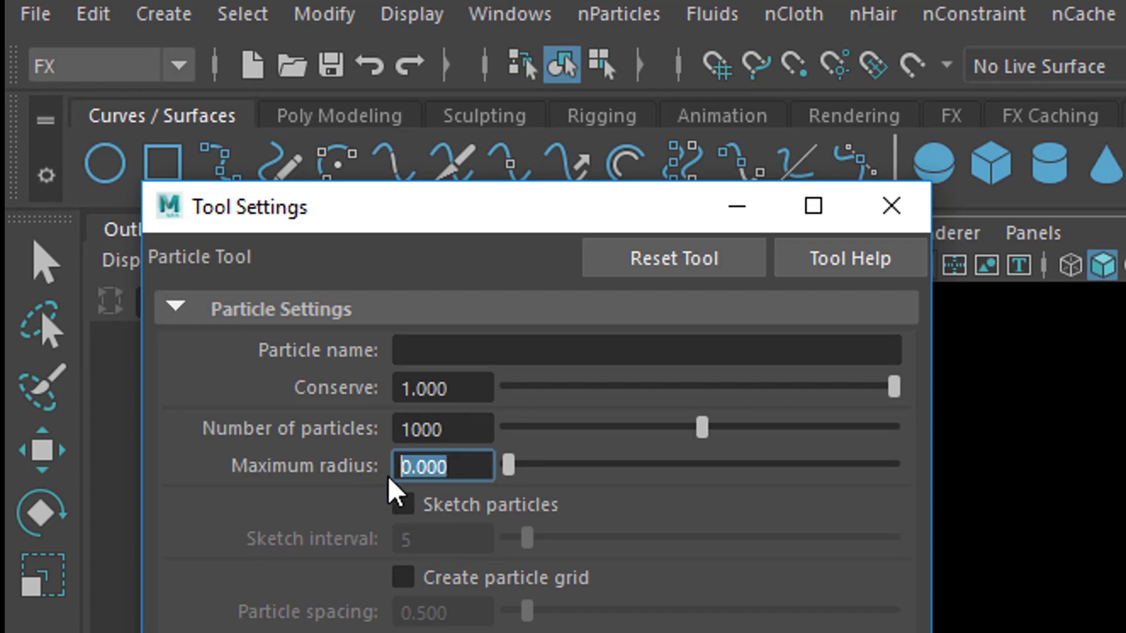
pyautogui.write('1')
pyautogui.press('Return')
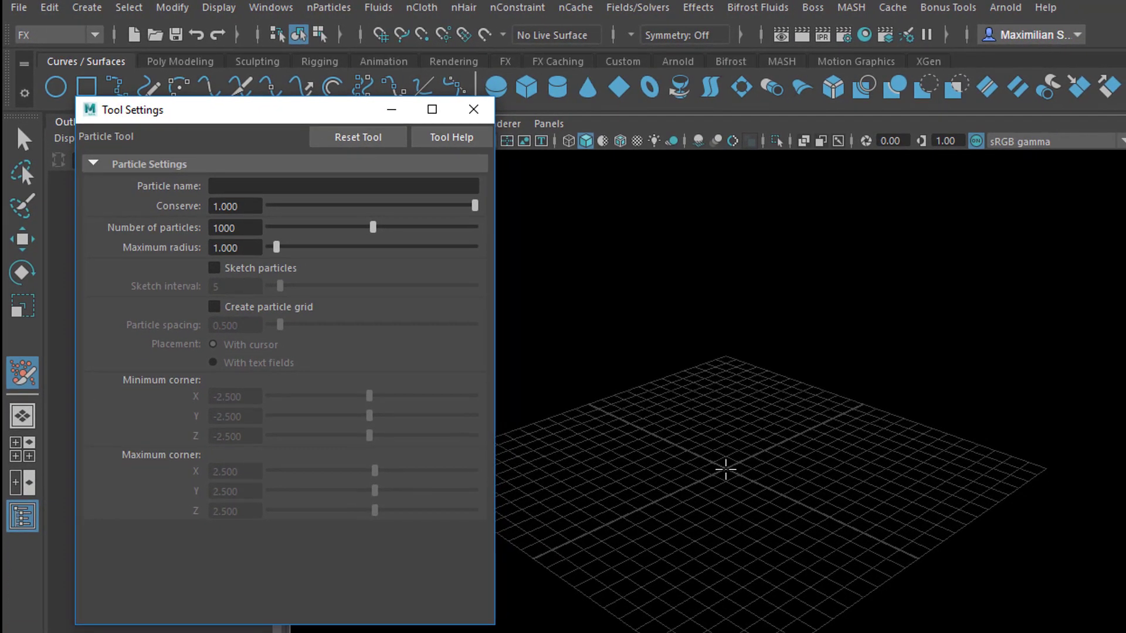
# - Place the 1000-particle cloud particle1 at the grid centre, then frame and orbit around it
pyautogui.click(724, 472)
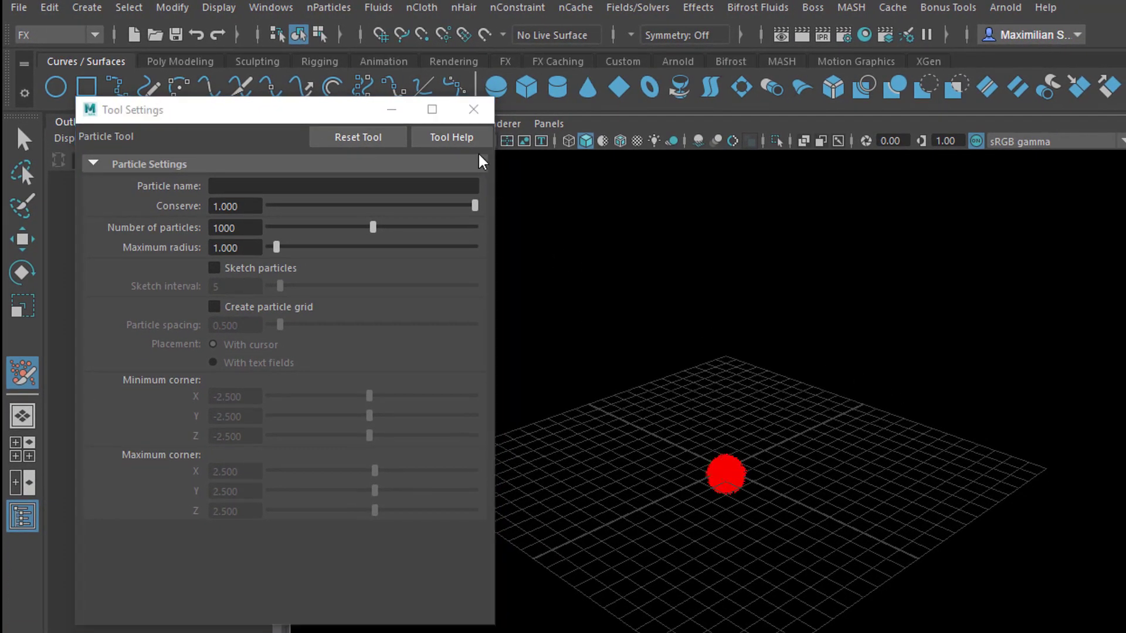
pyautogui.click(474, 109)
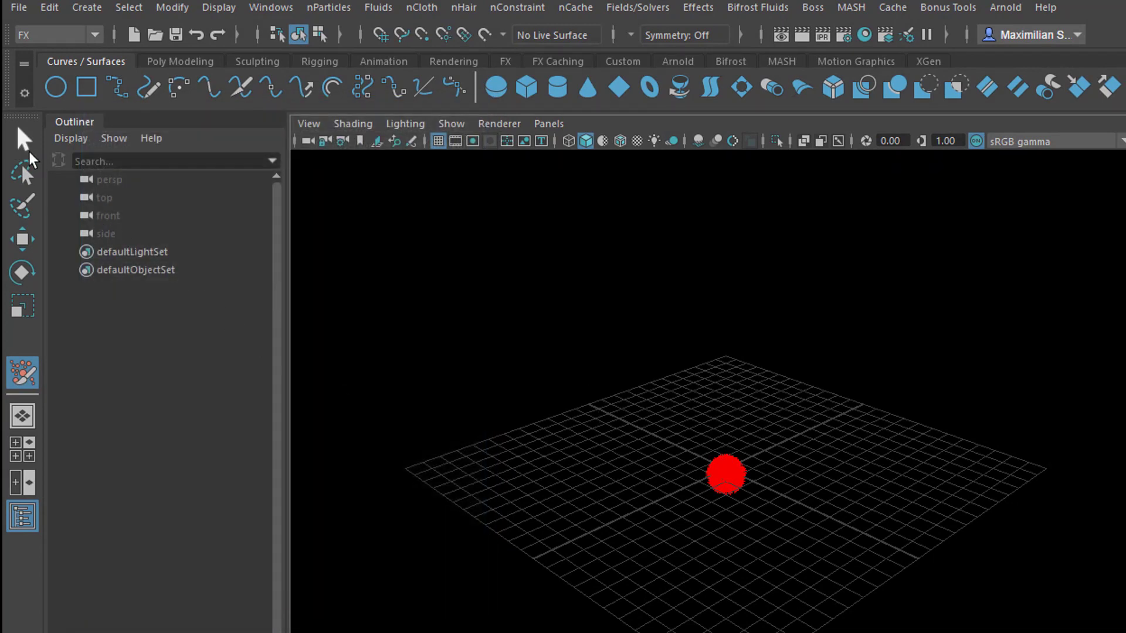
pyautogui.click(21, 138)
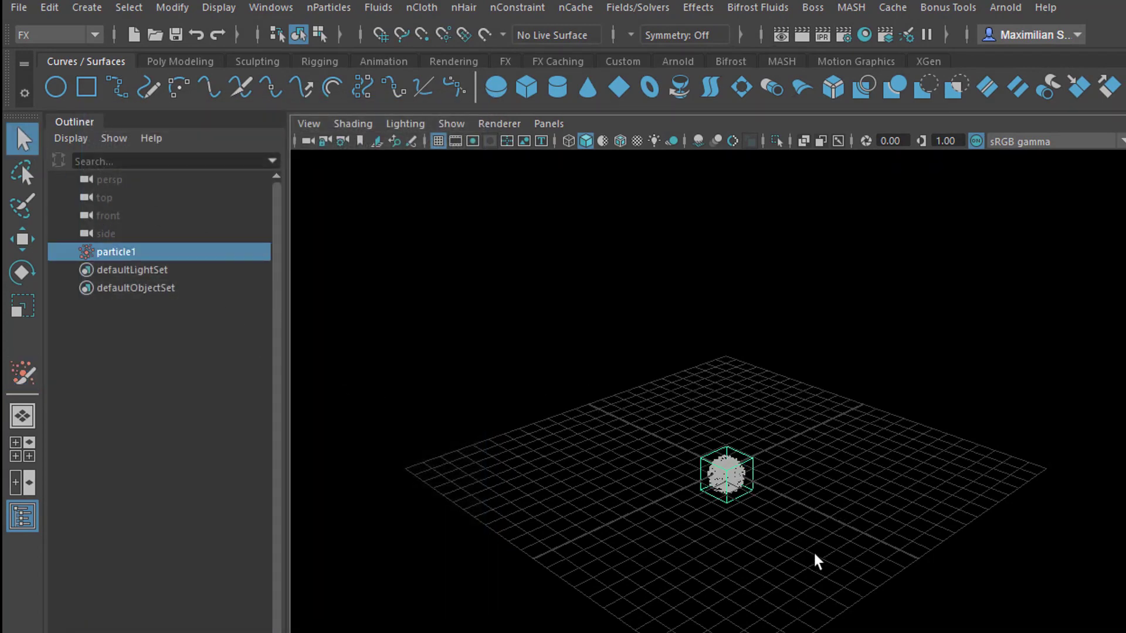
pyautogui.press('f')
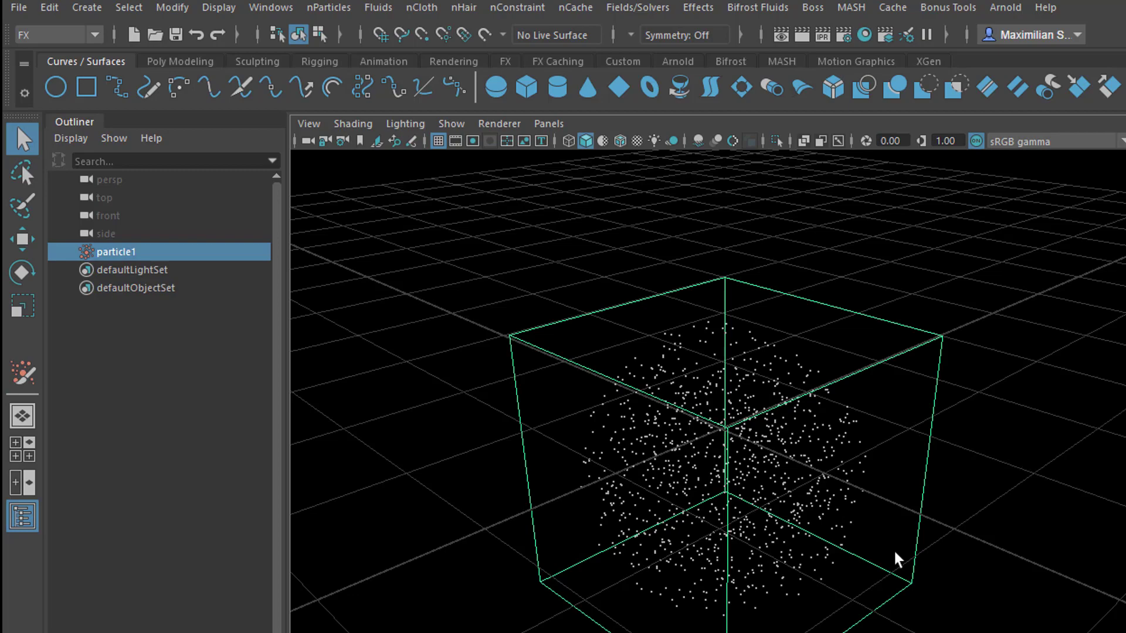
pyautogui.moveTo(897, 560)
pyautogui.keyDown('alt'); pyautogui.mouseDown()
pyautogui.moveTo(874, 603)
pyautogui.moveTo(894, 556)
pyautogui.mouseUp(); pyautogui.keyUp('alt')
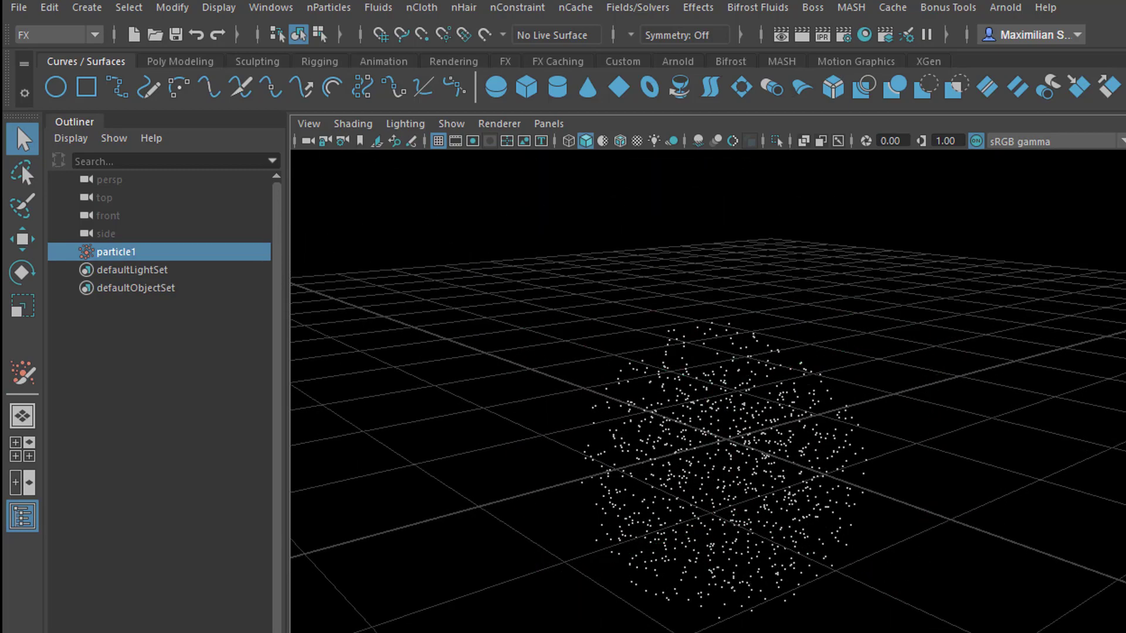
pyautogui.keyDown('alt'); pyautogui.moveTo(894, 556); pyautogui.dragTo(920, 601); pyautogui.keyUp('alt')
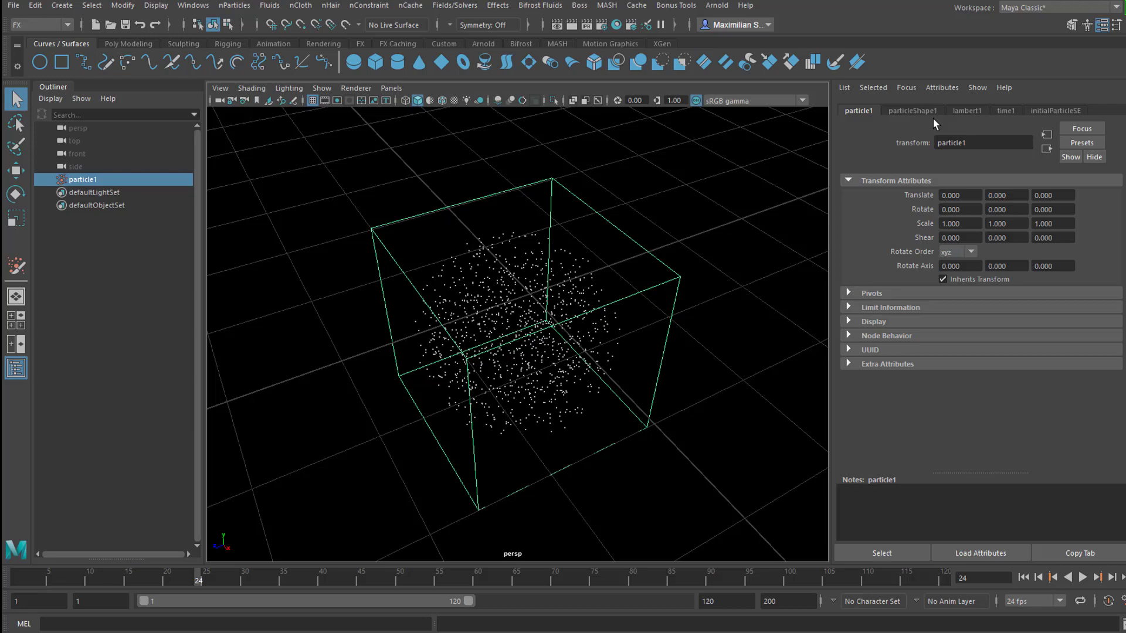
# - Select the particleShape1 node in the Attribute Editor and open the Expression Editor for it
pyautogui.click(910, 110)
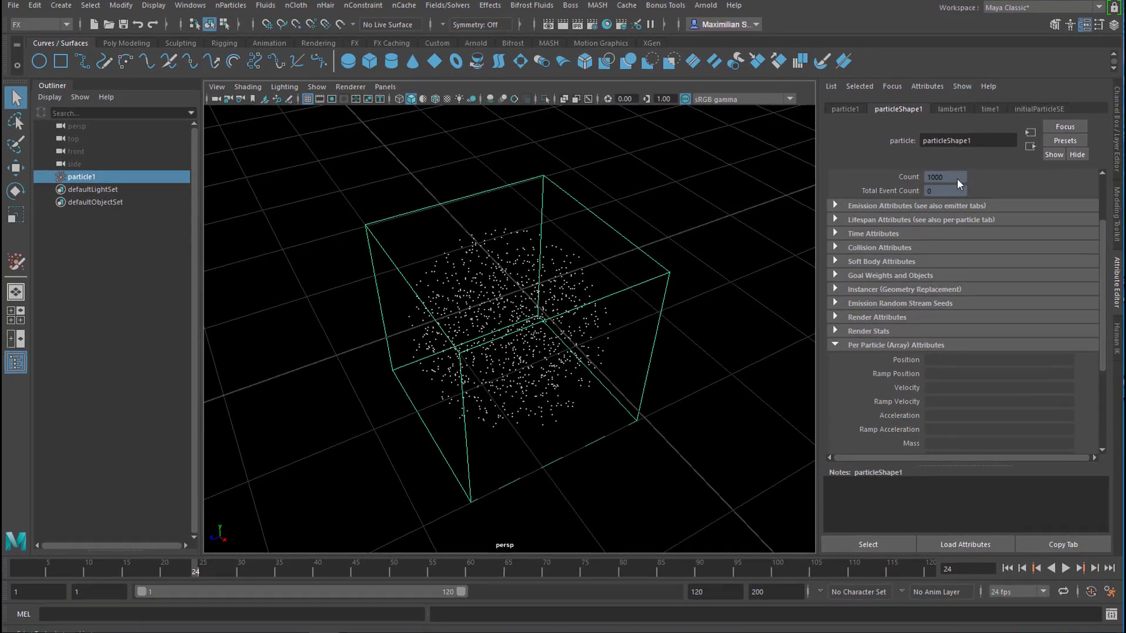
pyautogui.scroll(2, 957, 178)
pyautogui.click(883, 543)
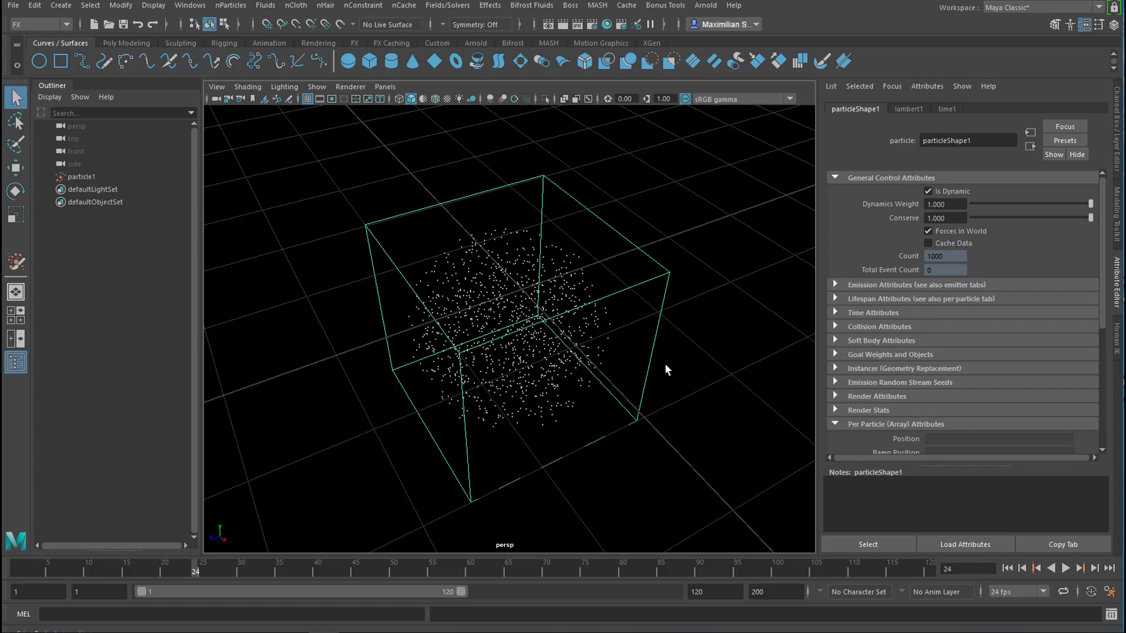
pyautogui.click(189, 6)
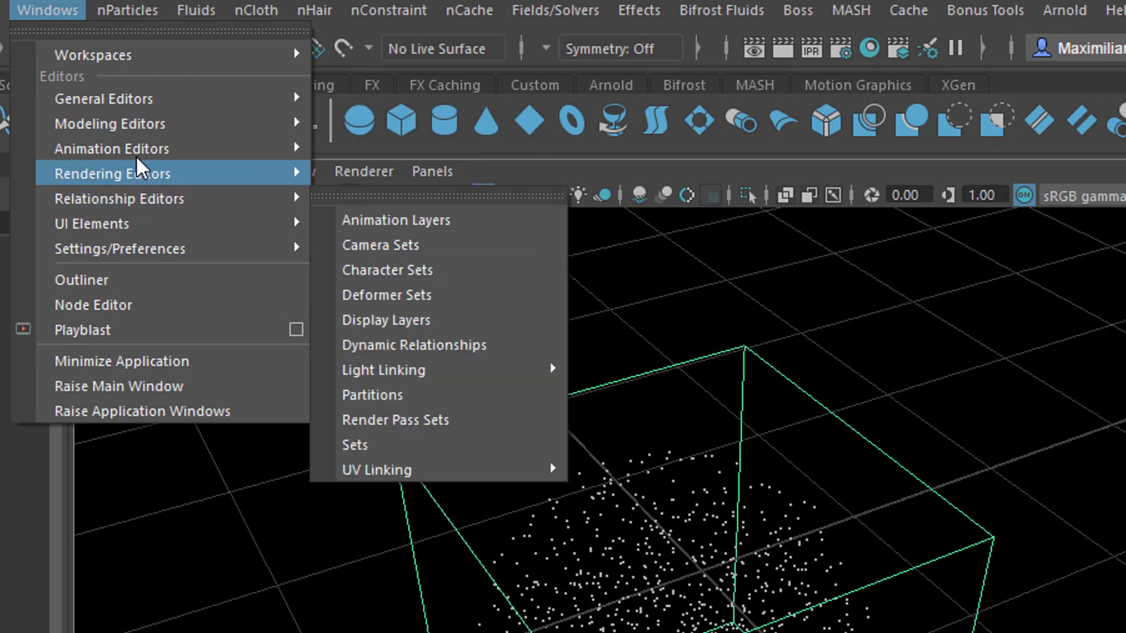
pyautogui.moveTo(137, 157)
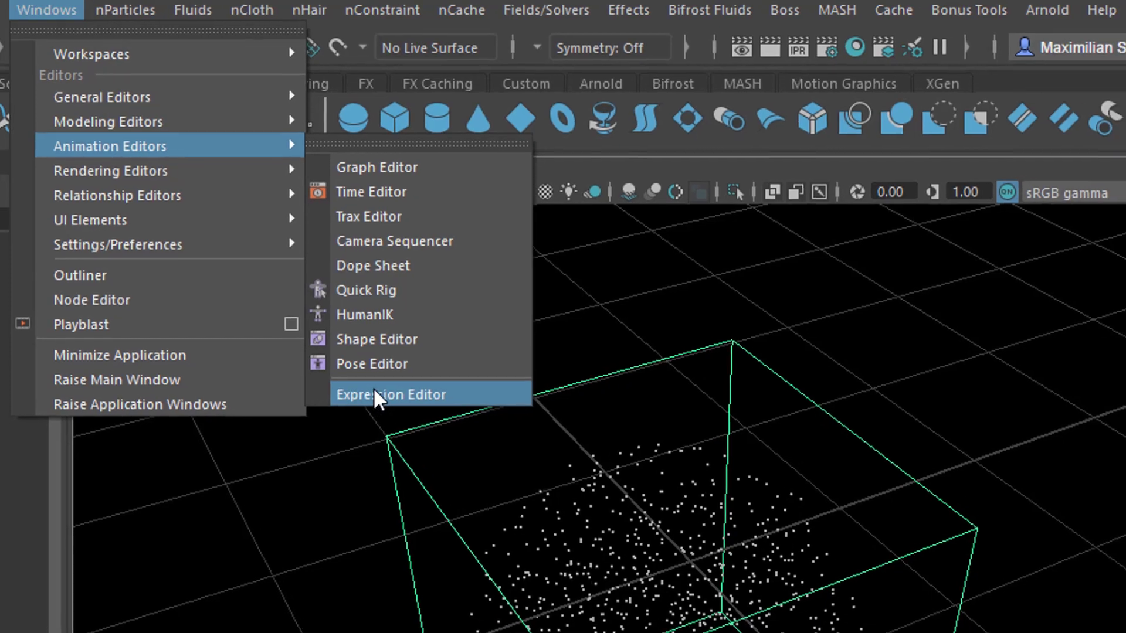
pyautogui.click(375, 396)
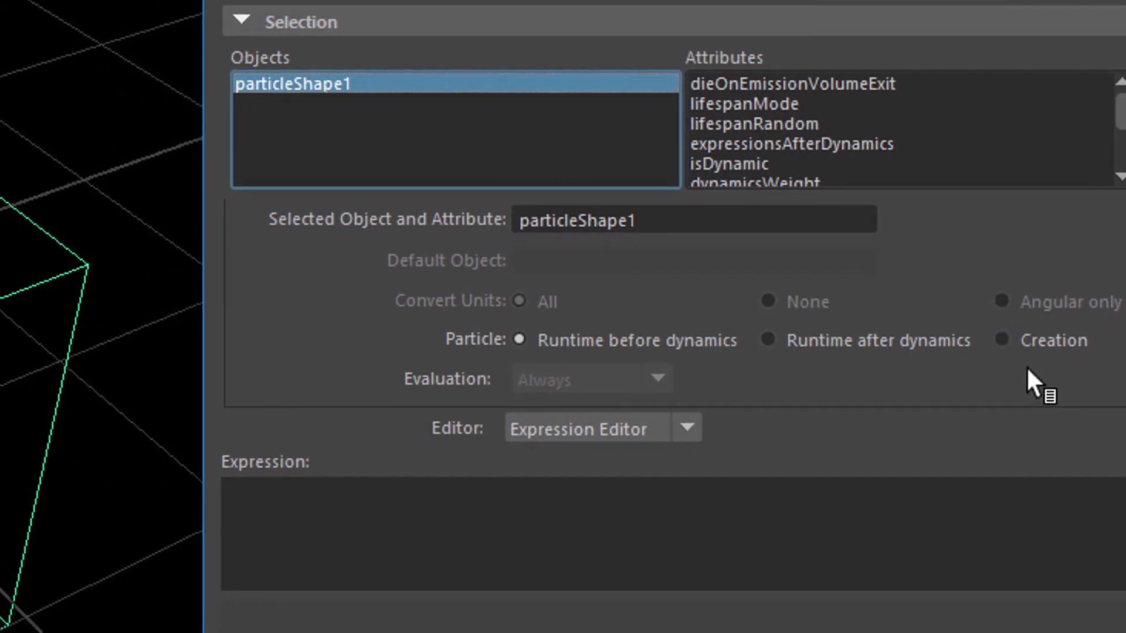
# - Create a Creation expression on particleShape1: position=sphrand(<<30,0,2>>)
pyautogui.click(1004, 339)
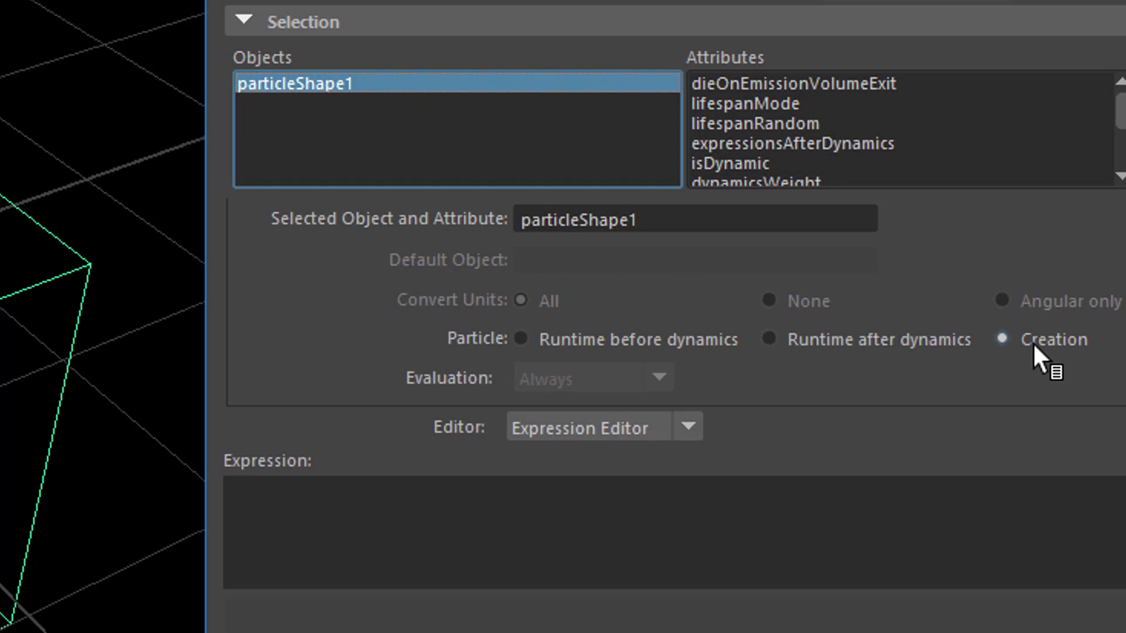
pyautogui.click(387, 515)
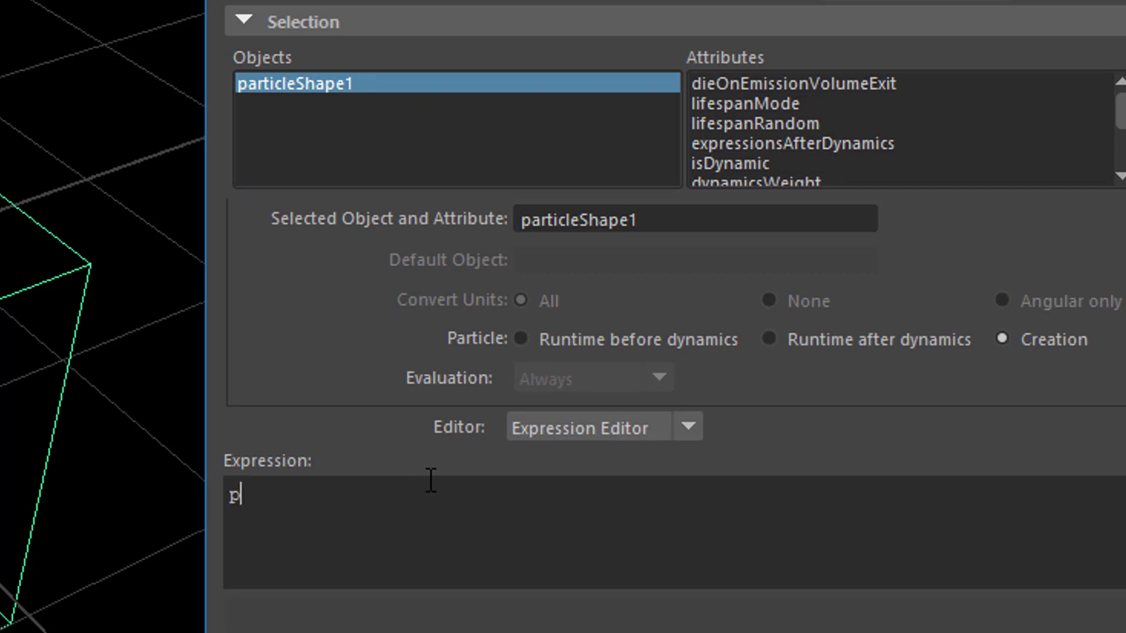
pyautogui.write('position=')
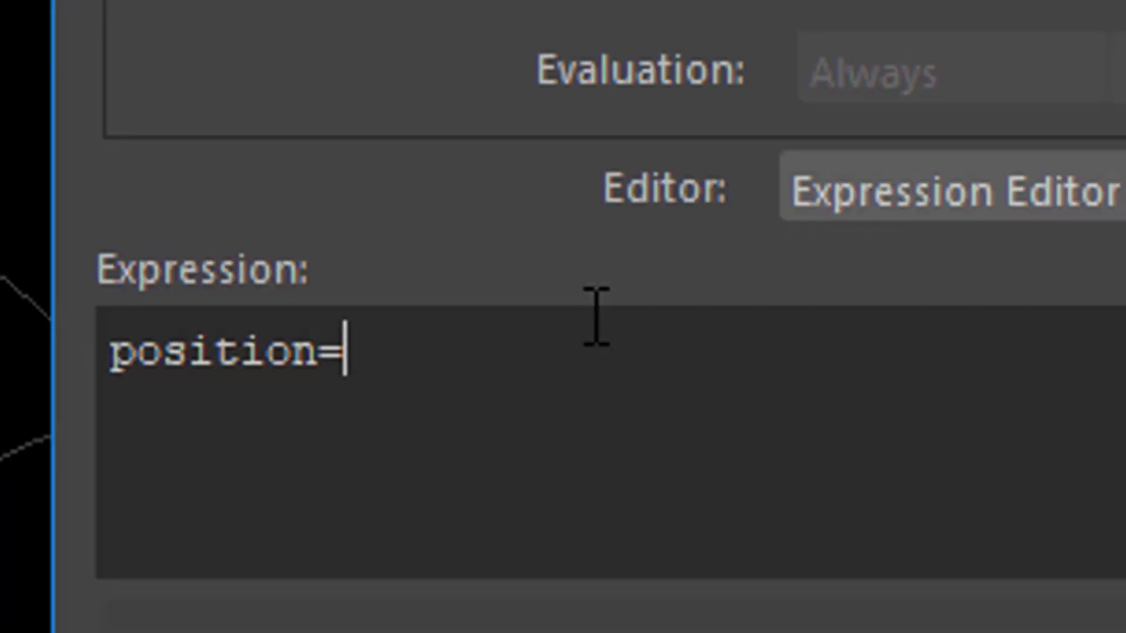
pyautogui.write('sp')
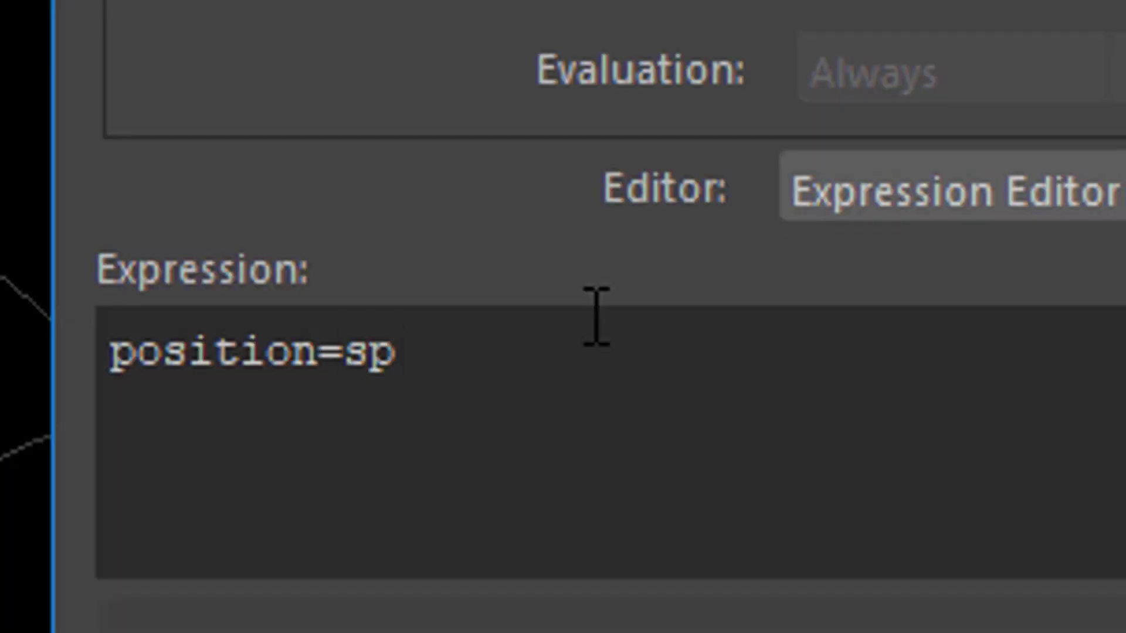
pyautogui.write('h')
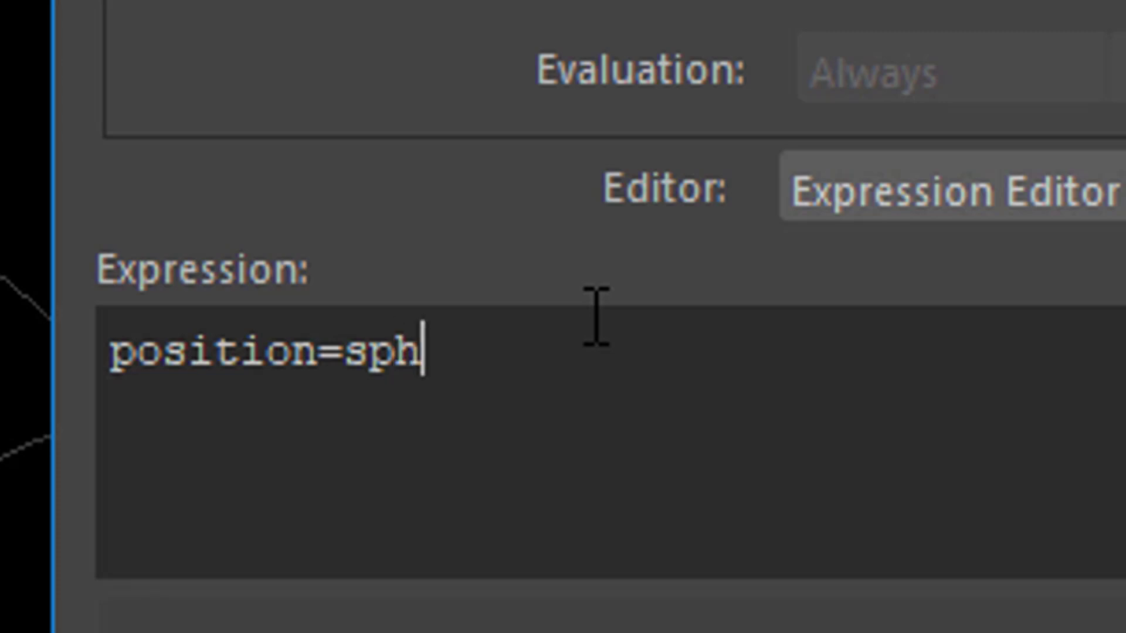
pyautogui.write('rand')
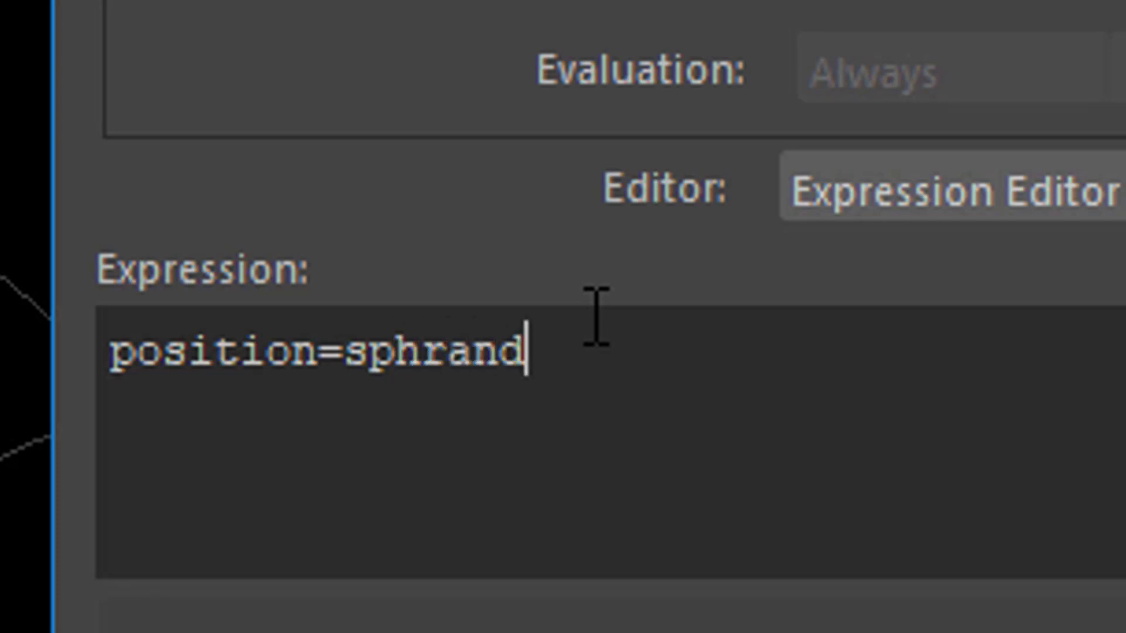
pyautogui.write('(')
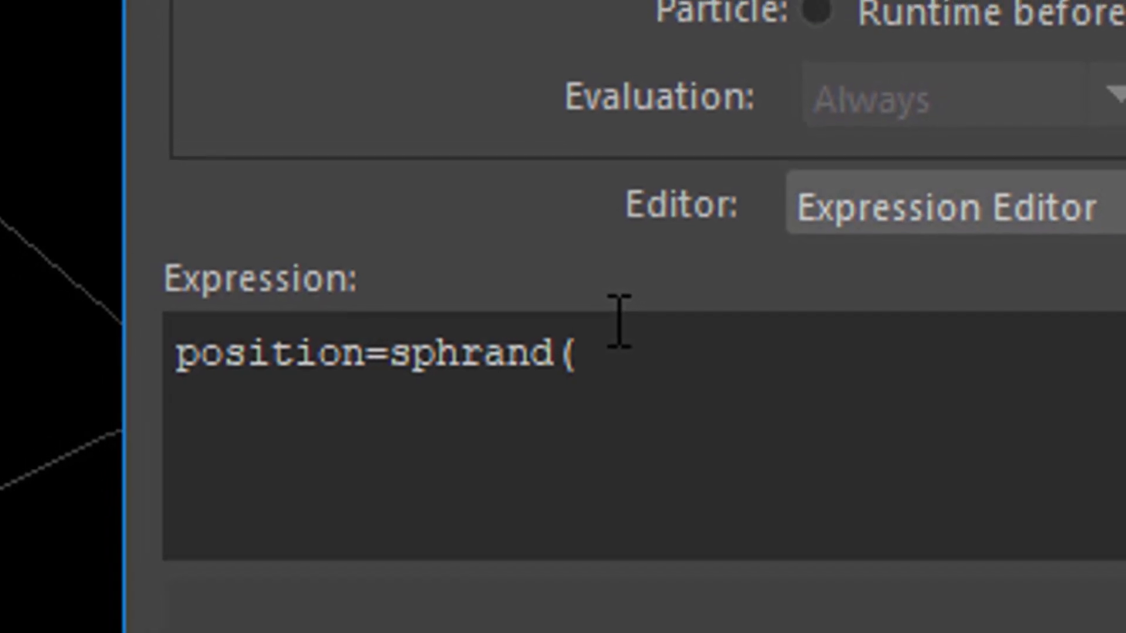
pyautogui.write('<<3')
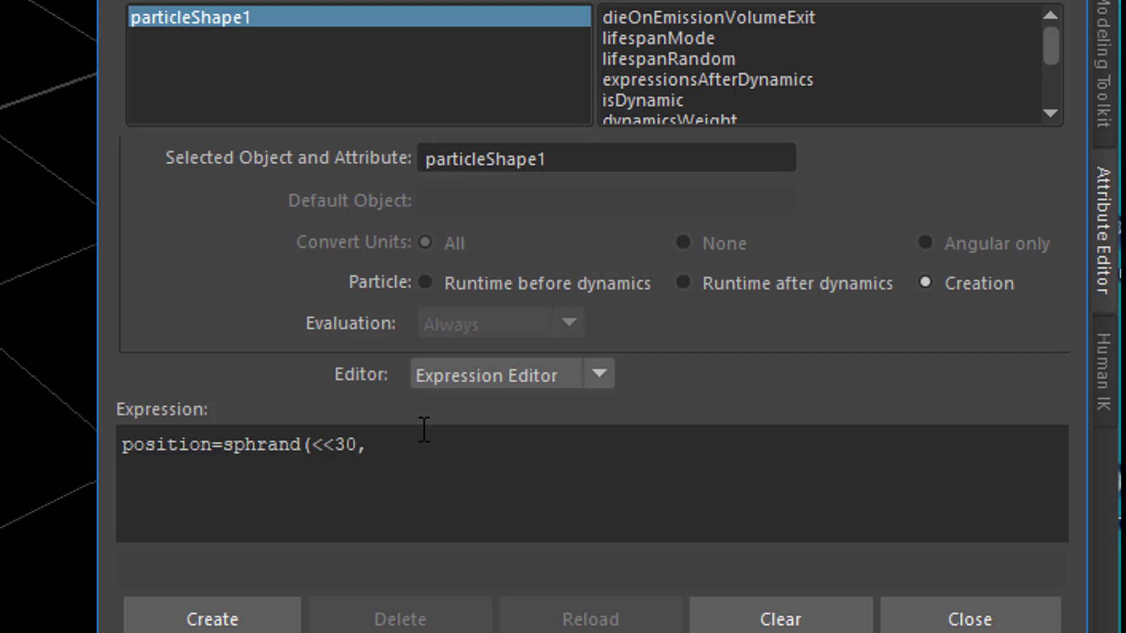
pyautogui.write('0')
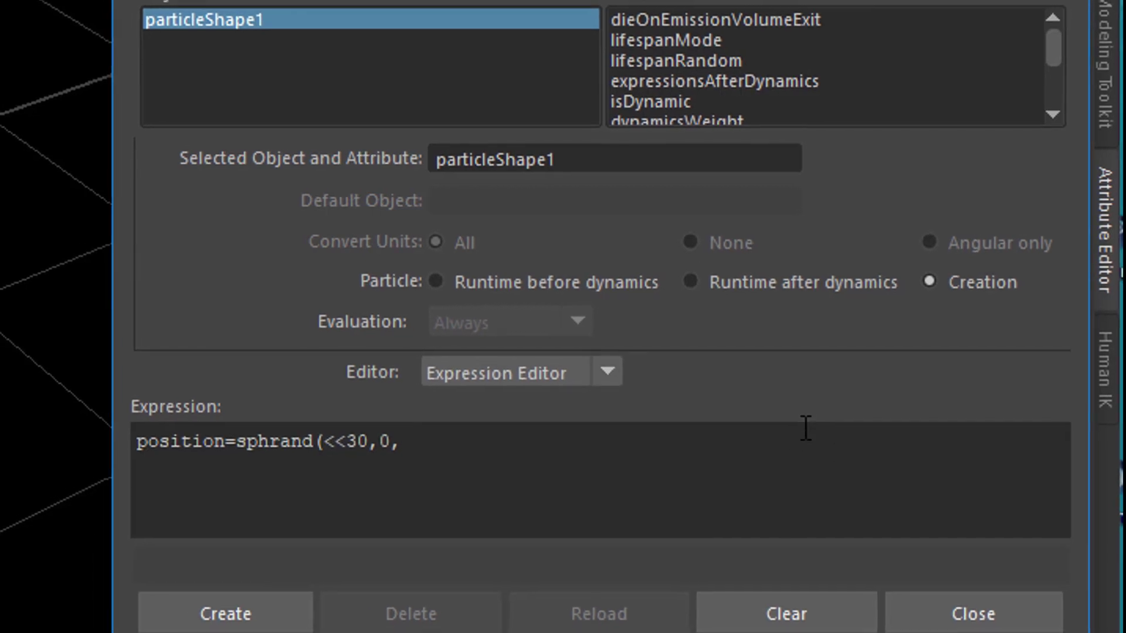
pyautogui.write(',')
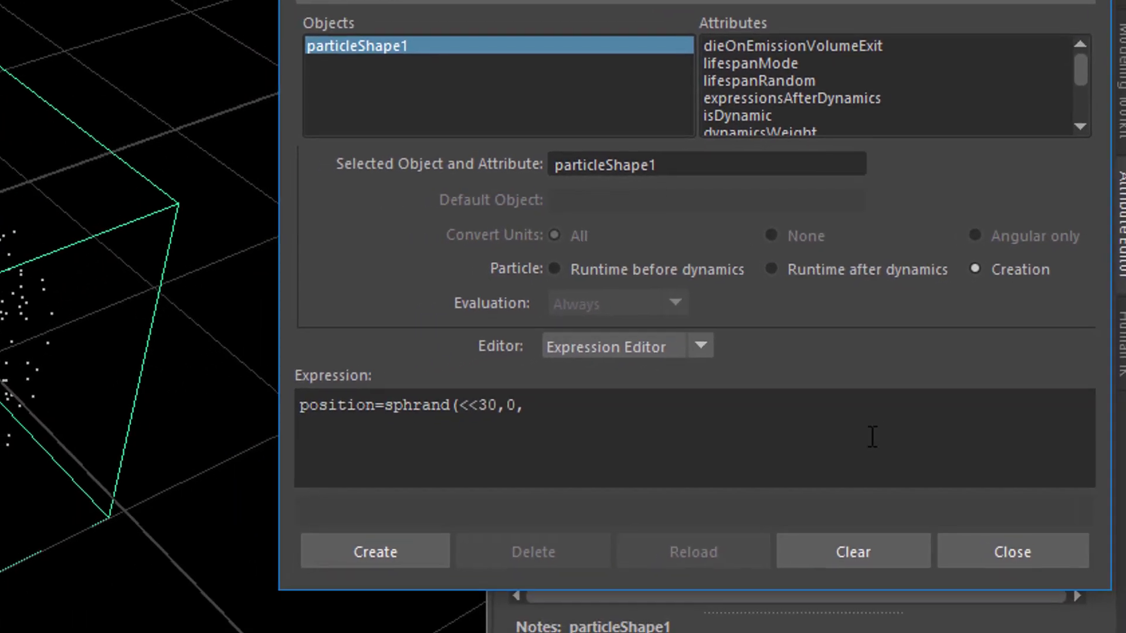
pyautogui.write('2')
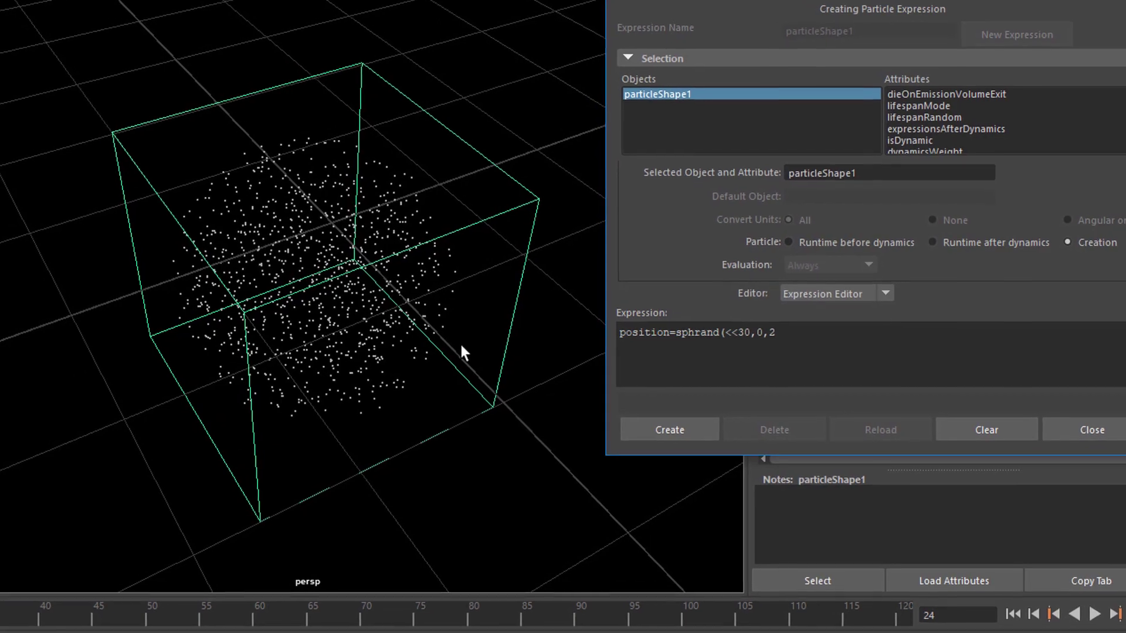
pyautogui.write('>>')
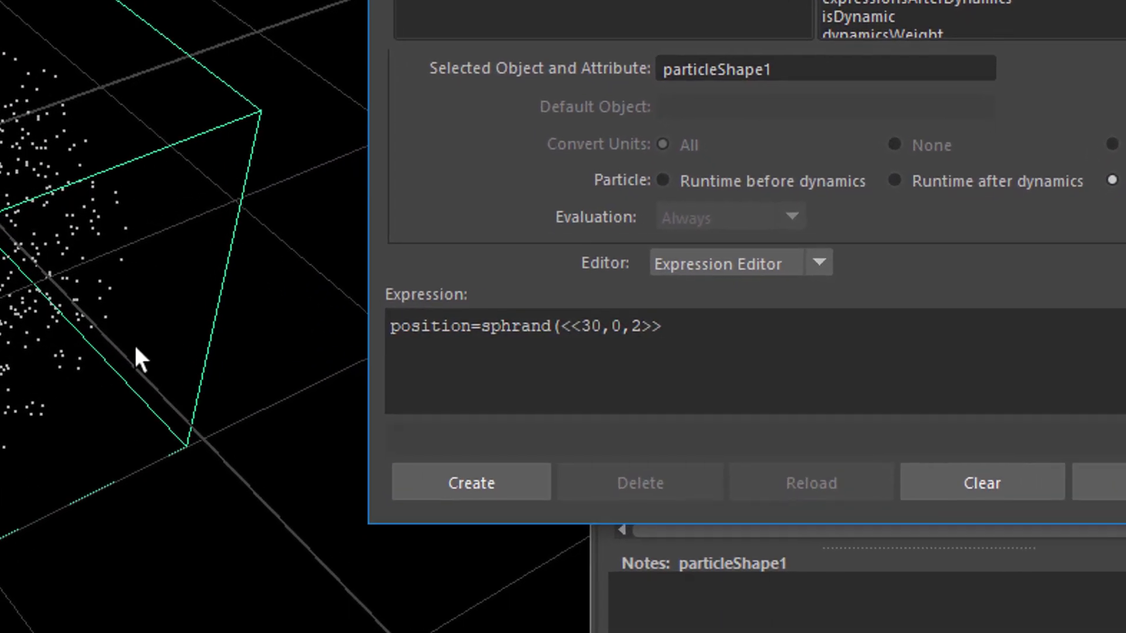
pyautogui.write(')')
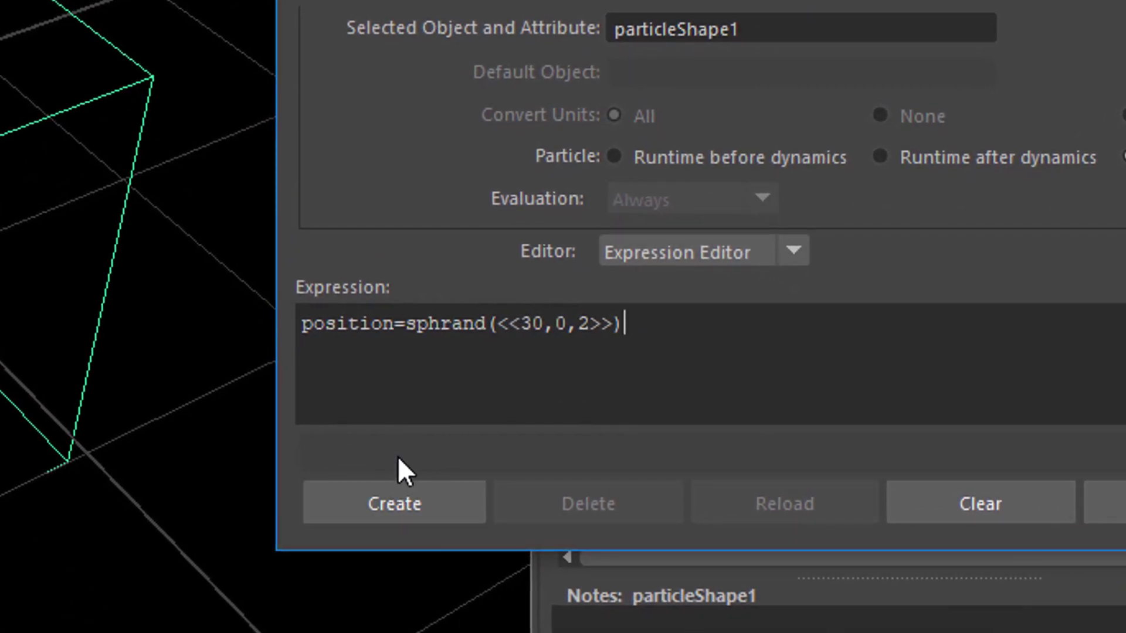
pyautogui.click(425, 503)
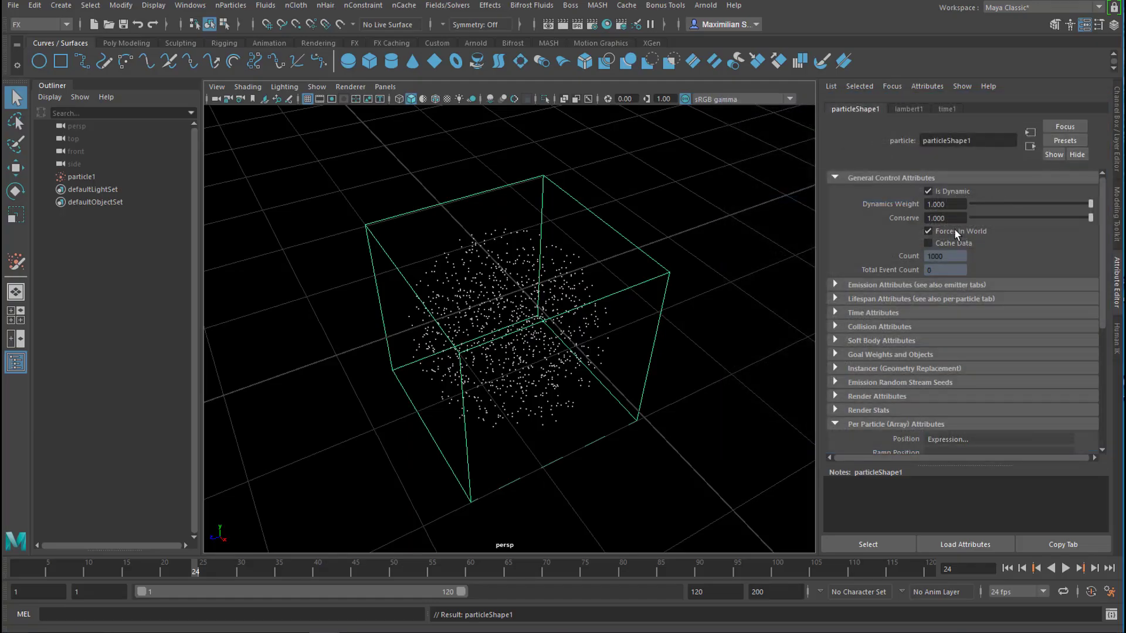
# - Rewind to frame 1 and orbit around the flat, elongated ellipse of particles
pyautogui.click(1006, 567)
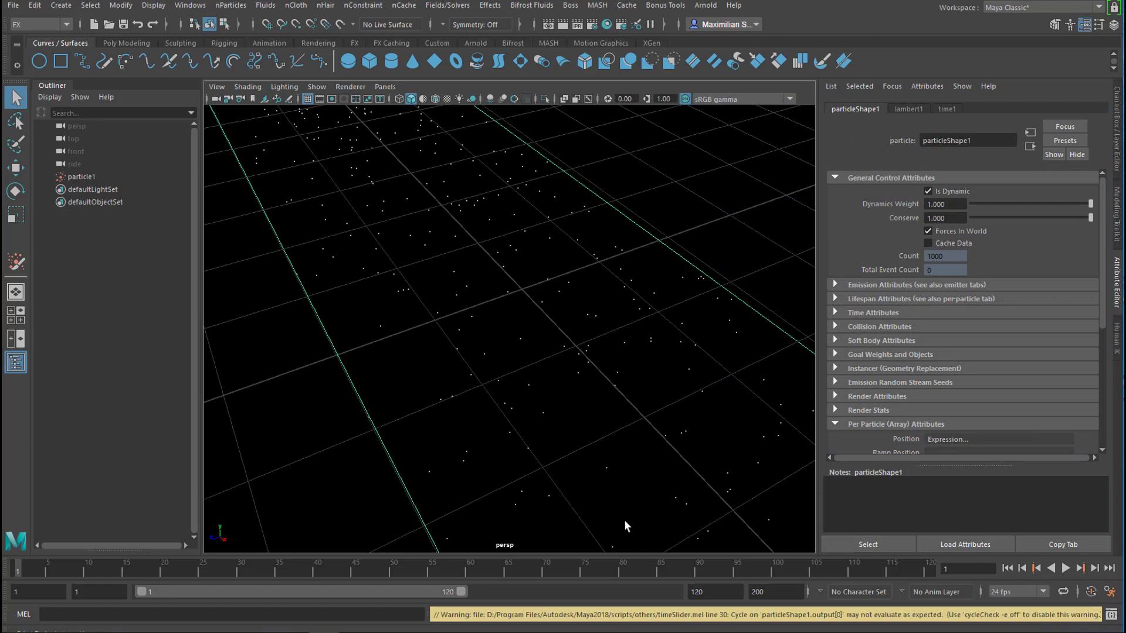
pyautogui.keyDown('alt'); pyautogui.moveTo(624, 520); pyautogui.dragTo(750, 480); pyautogui.keyUp('alt')
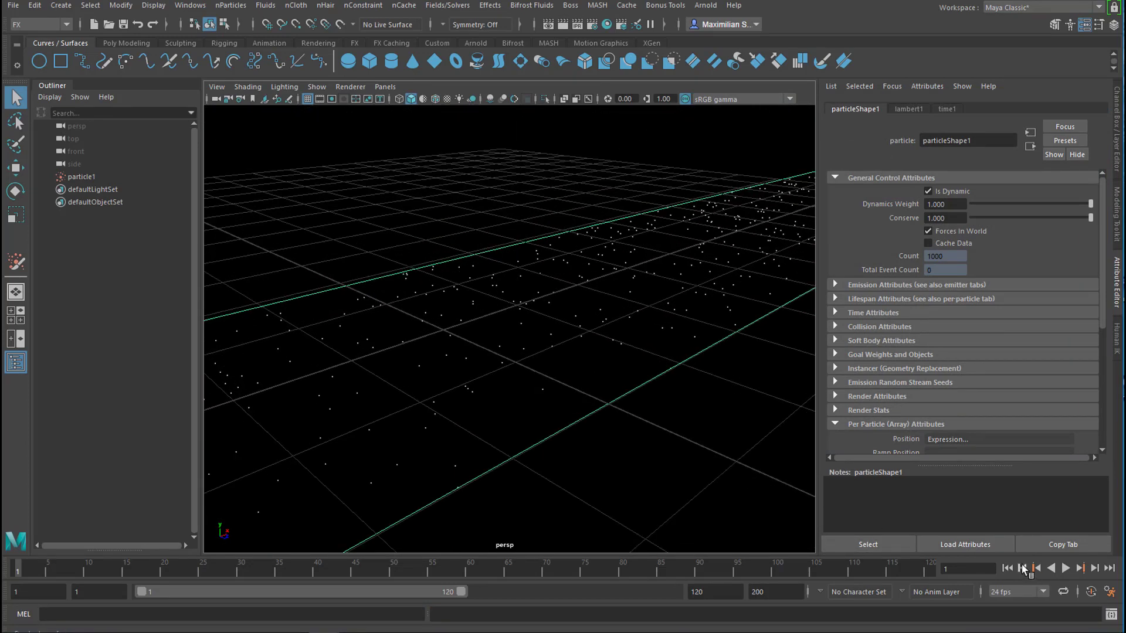
pyautogui.keyDown('alt'); pyautogui.moveTo(681, 484); pyautogui.dragTo(736, 331); pyautogui.keyUp('alt')
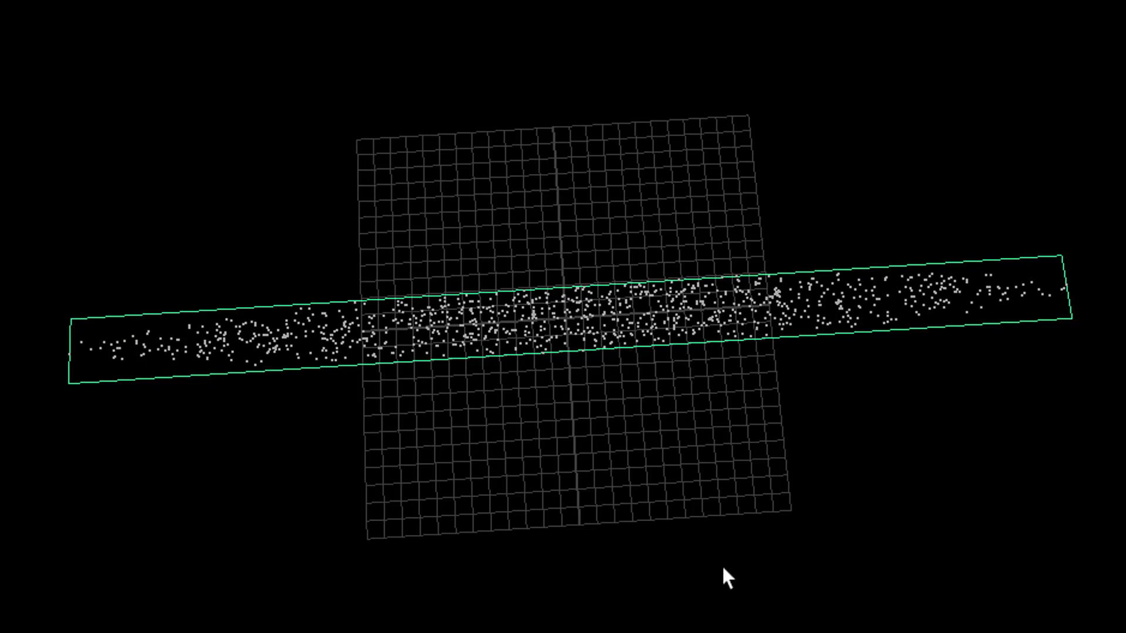
pyautogui.moveTo(973, 433); pyautogui.dragTo(641, 482)
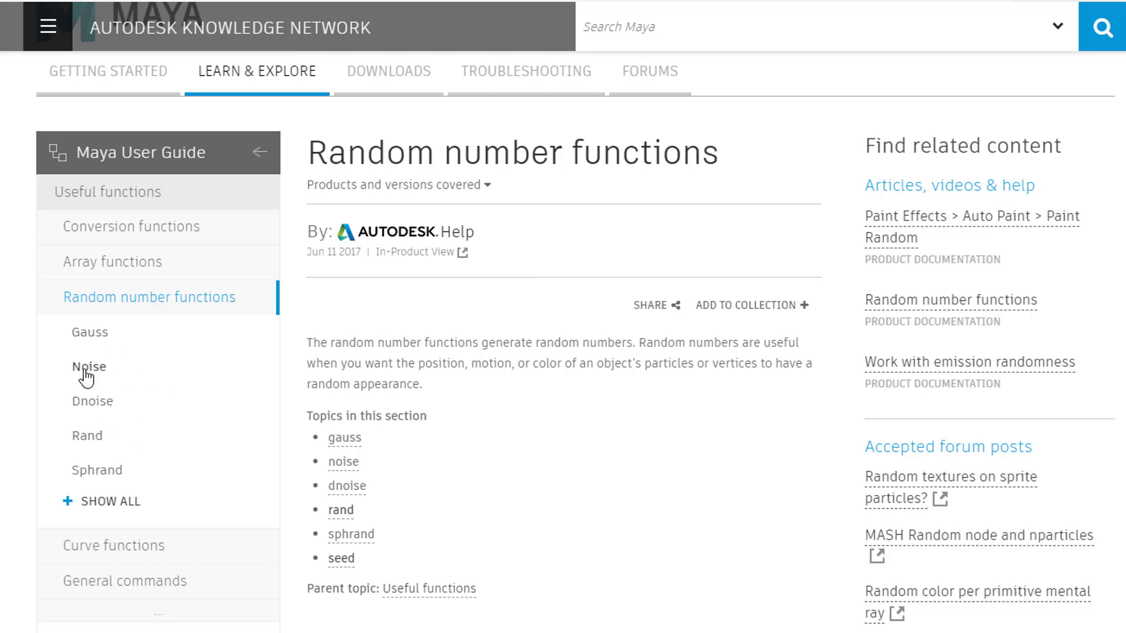
# - Open the Dnoise help page and scroll to its dnoise(<<10,20,-30>>) example
pyautogui.click(102, 410)
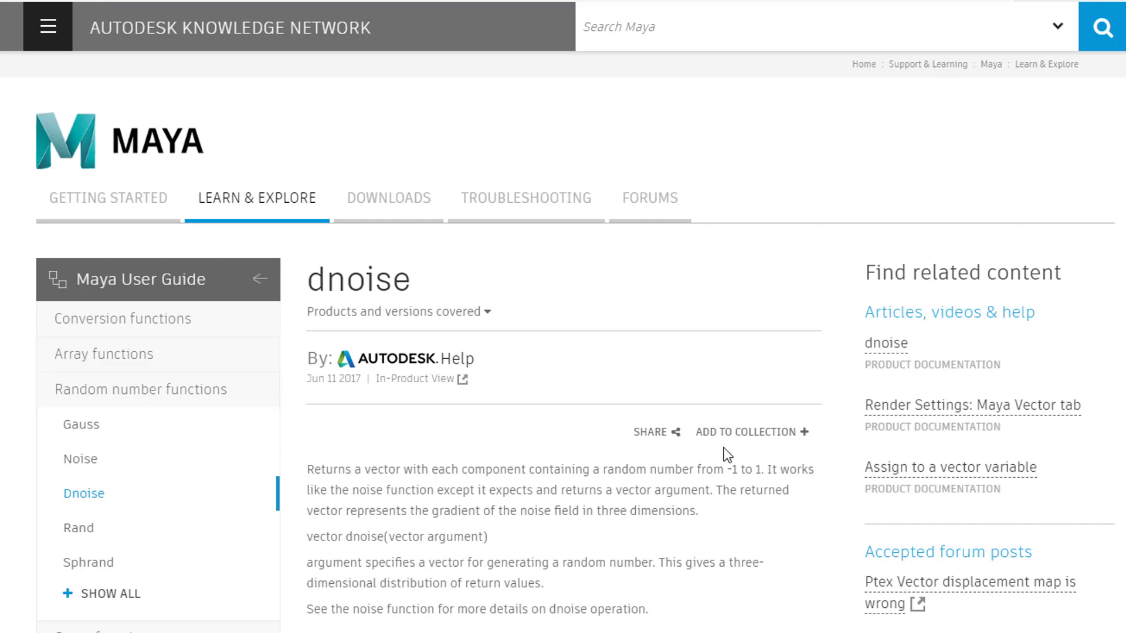
pyautogui.scroll(-6, 563, 340)
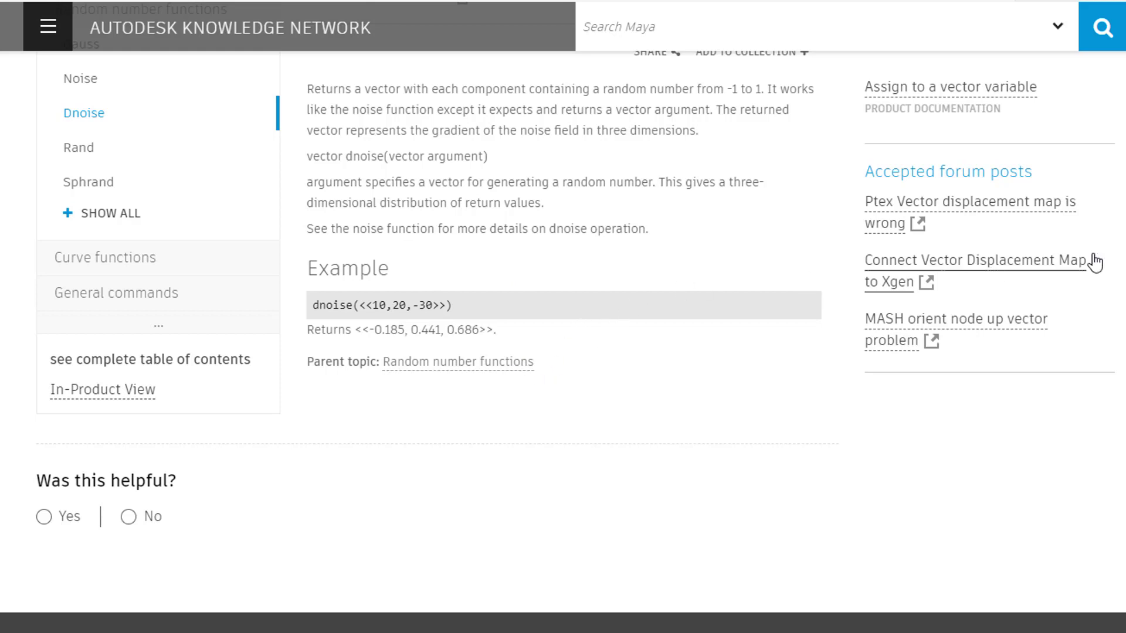
pyautogui.scroll(5, 1093, 259)
pyautogui.scroll(-2, 563, 352)
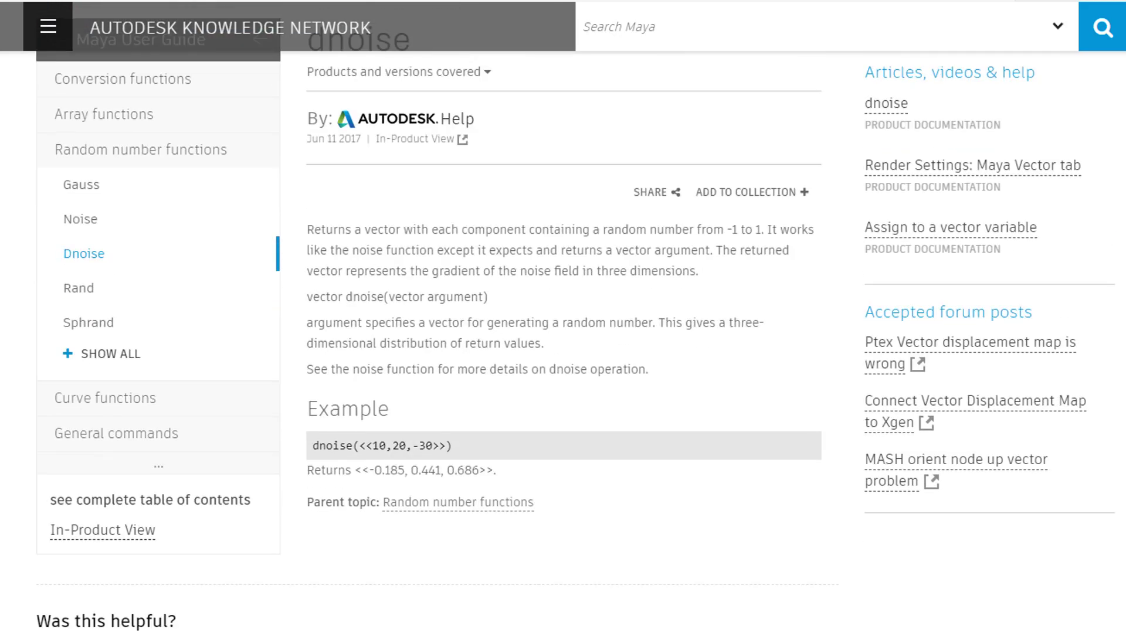